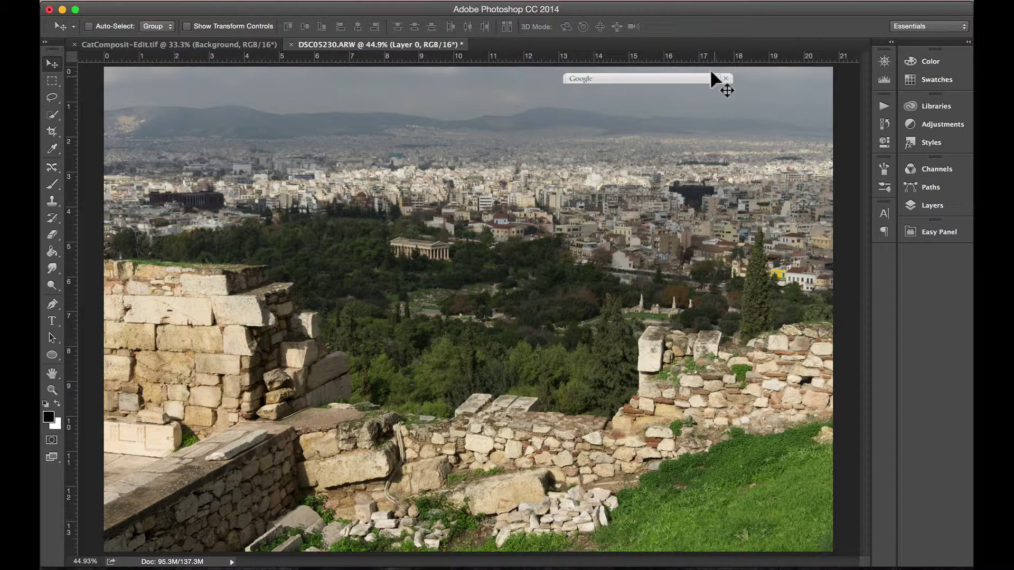
Open the DSC05230.ARW photo's Layer 0 in Silver Efex Pro 2 from the Google Nik filter list
left_click(930, 205)
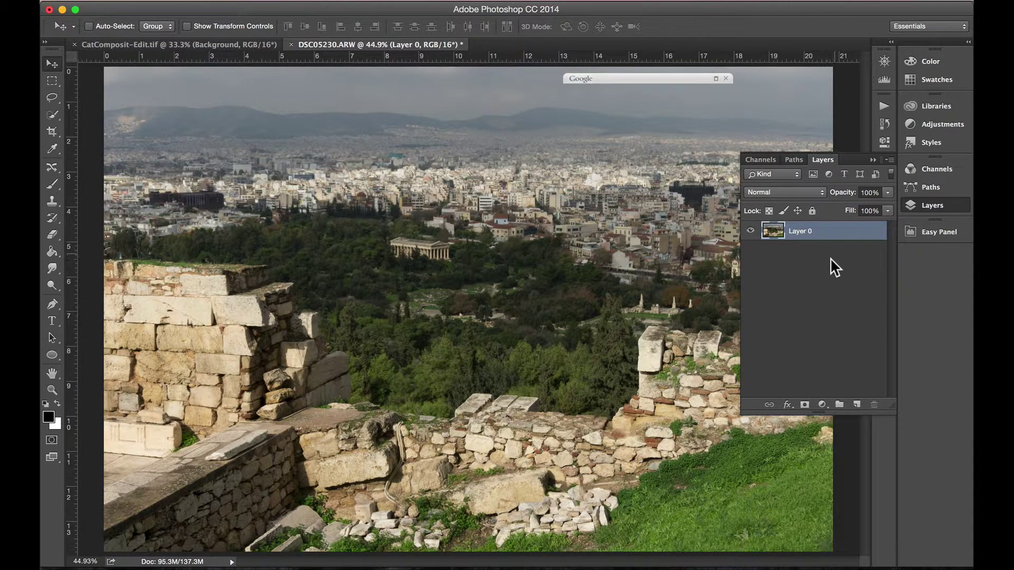
left_click(872, 160)
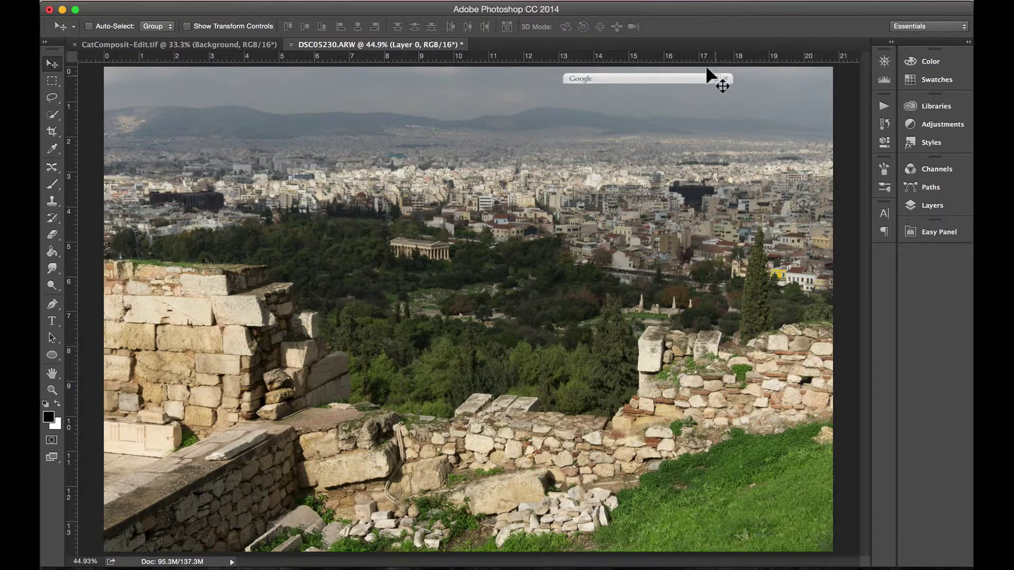
left_click(714, 77)
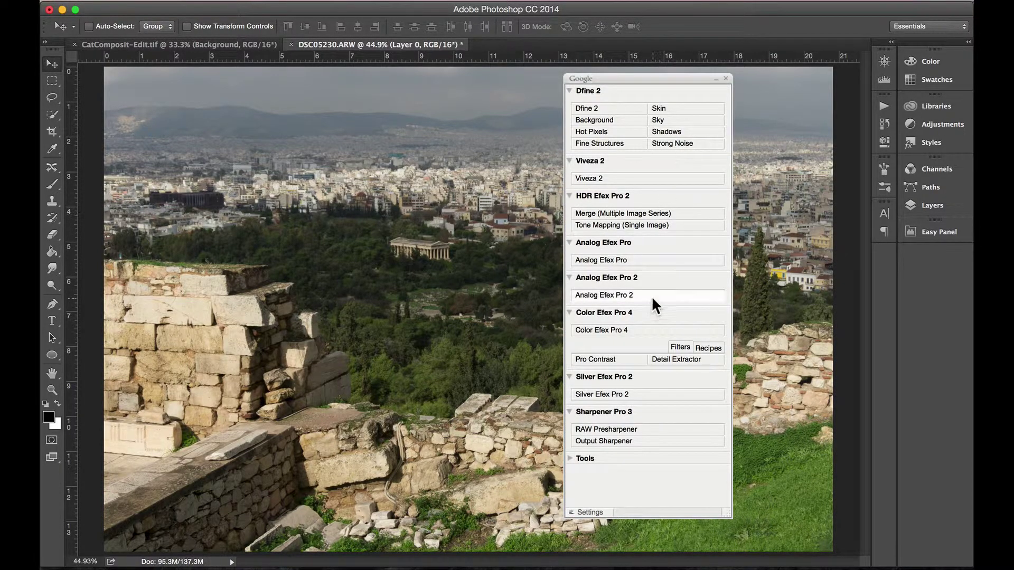
left_click(618, 394)
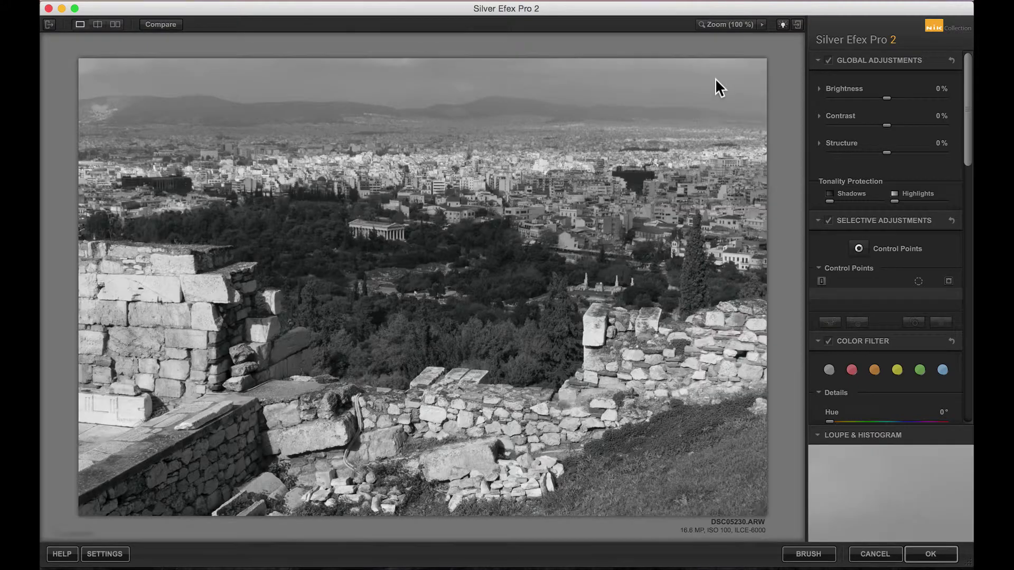
Show the preset library with all presets and apply the 000 Neutral preset
left_click(48, 25)
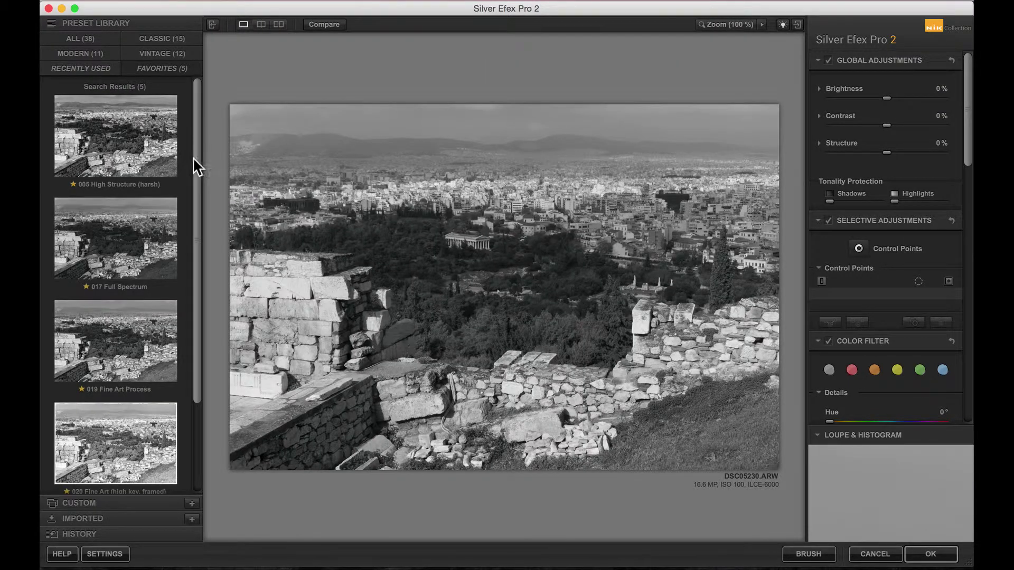
left_click(77, 37)
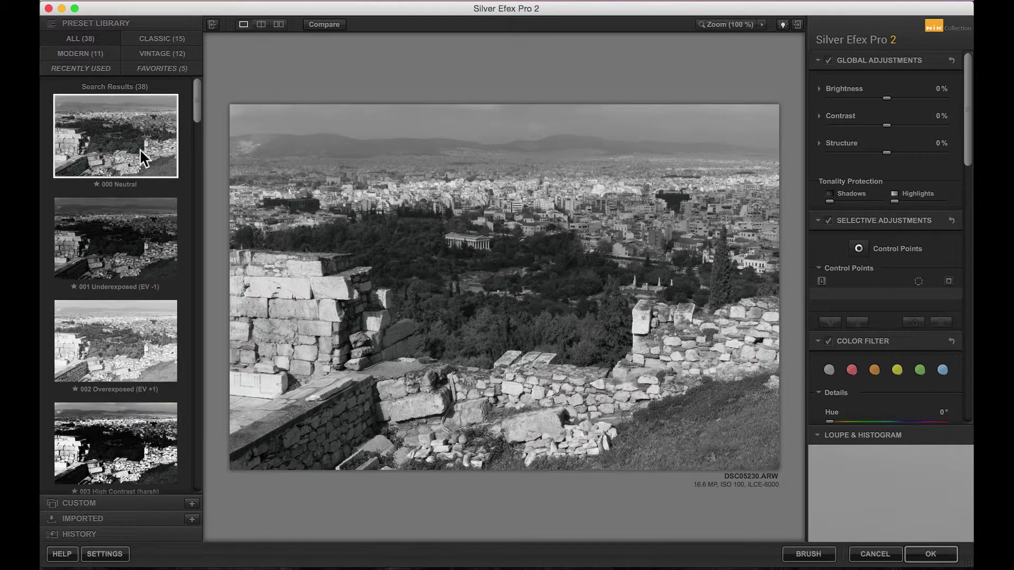
left_click(140, 149)
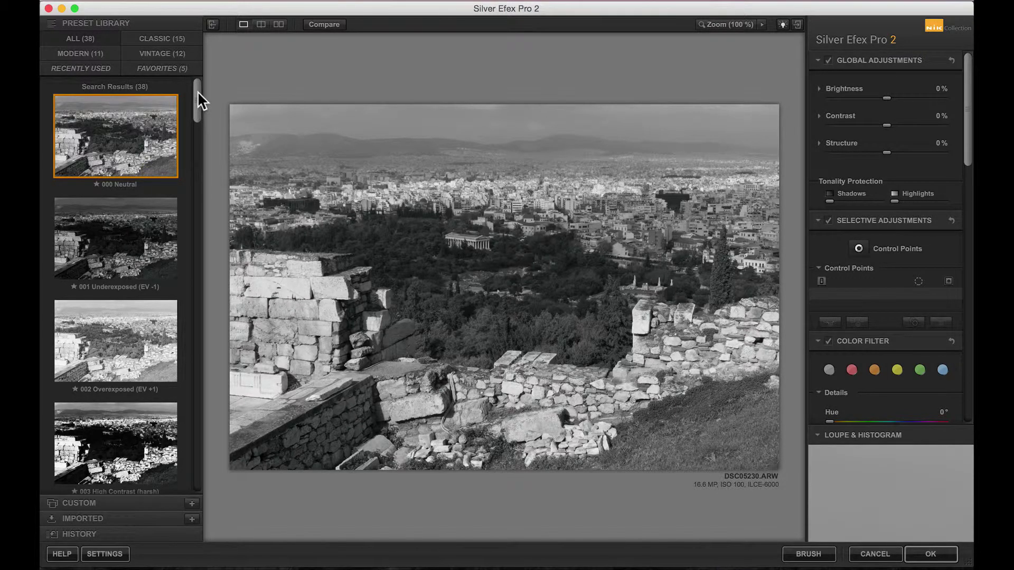
left_click_drag(197, 91, 195, 120)
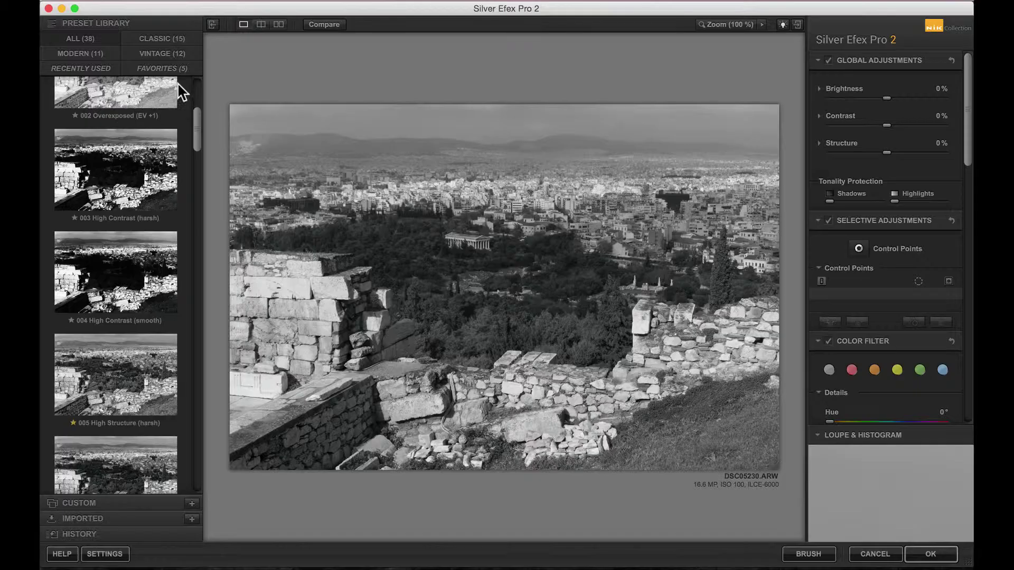
Try 024 Full Contrast and Structure from the favorite presets, apply 019 Fine Art Process instead, and hide the preset library
left_click(172, 68)
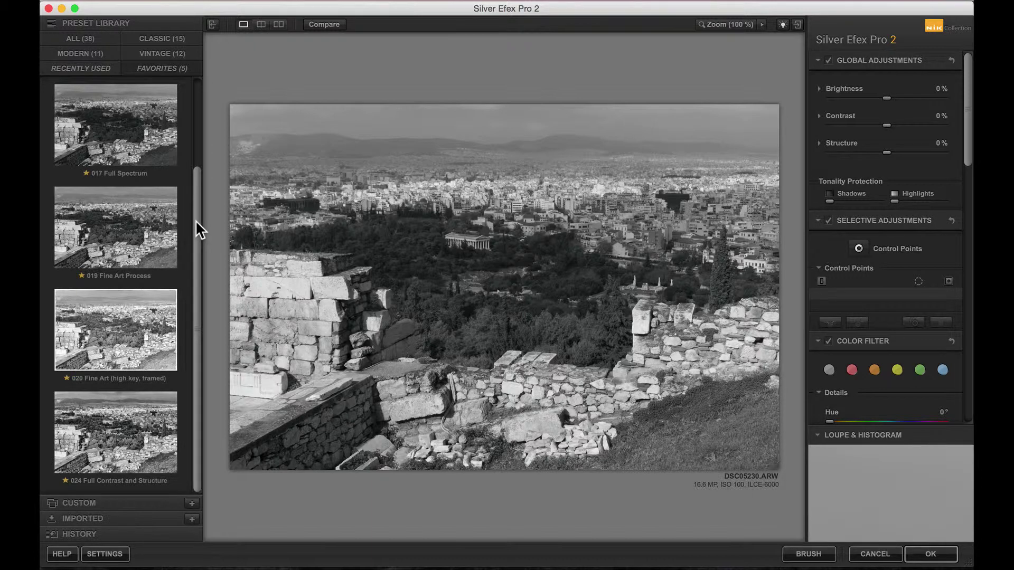
left_click(138, 442)
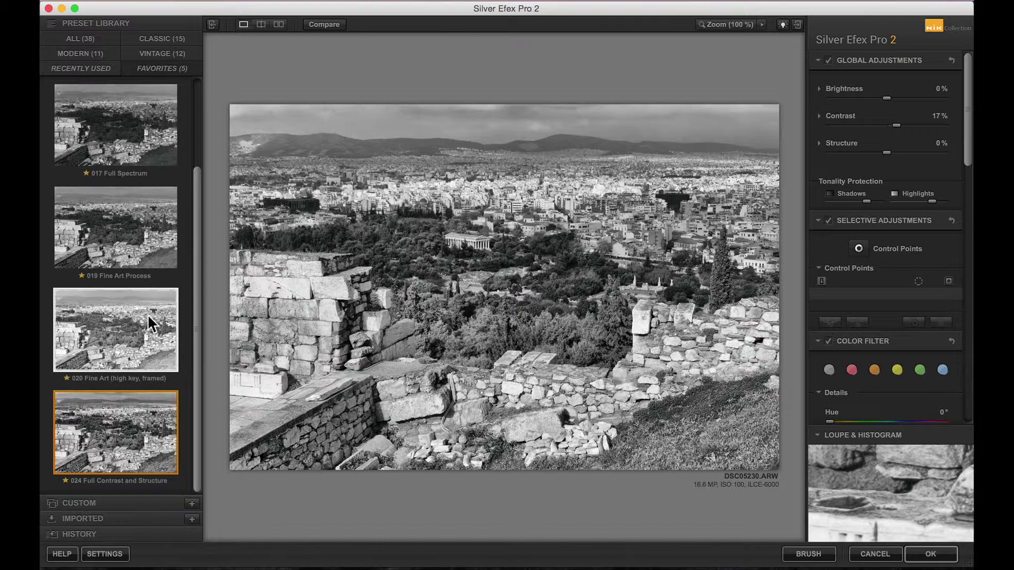
left_click(136, 242)
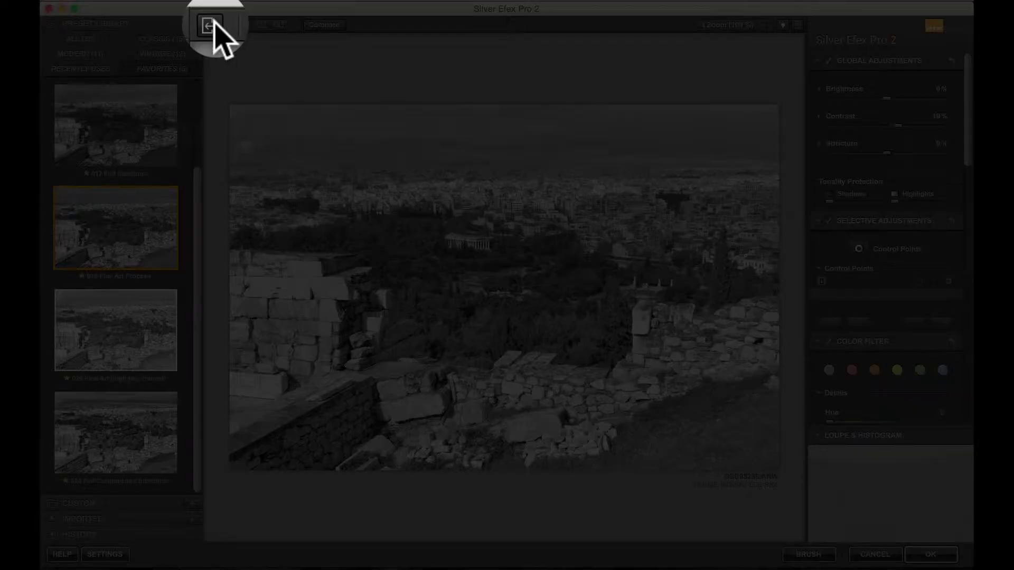
left_click(211, 24)
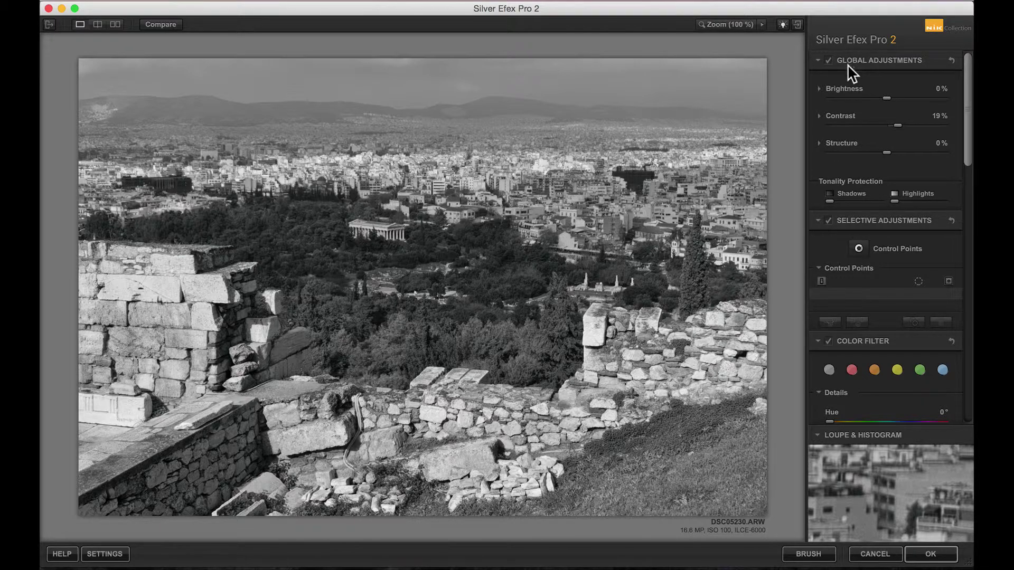
Expand the detailed controls for structure, contrast and brightness, and display the histogram instead of the loupe
left_click(819, 142)
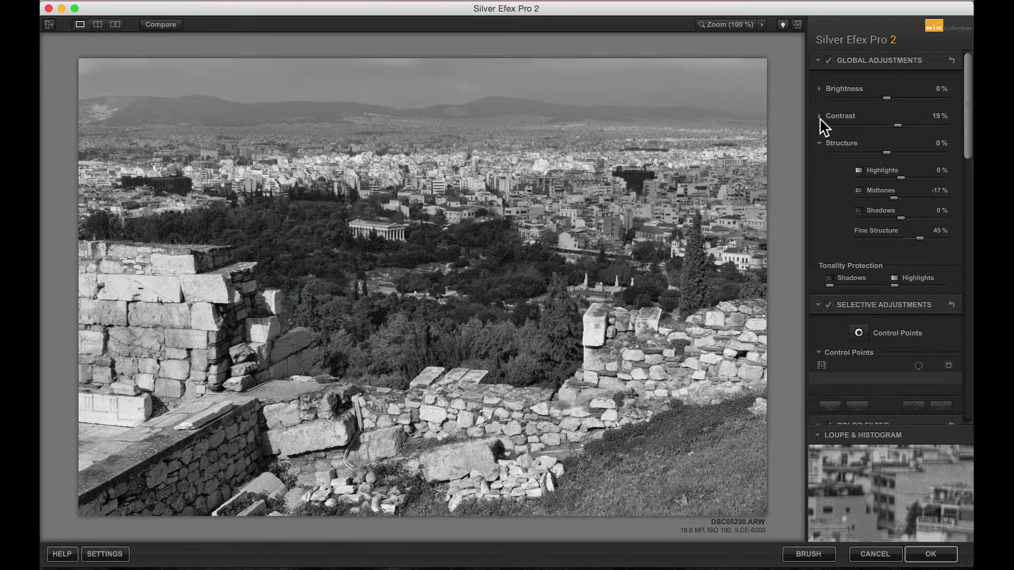
left_click(820, 117)
left_click(820, 88)
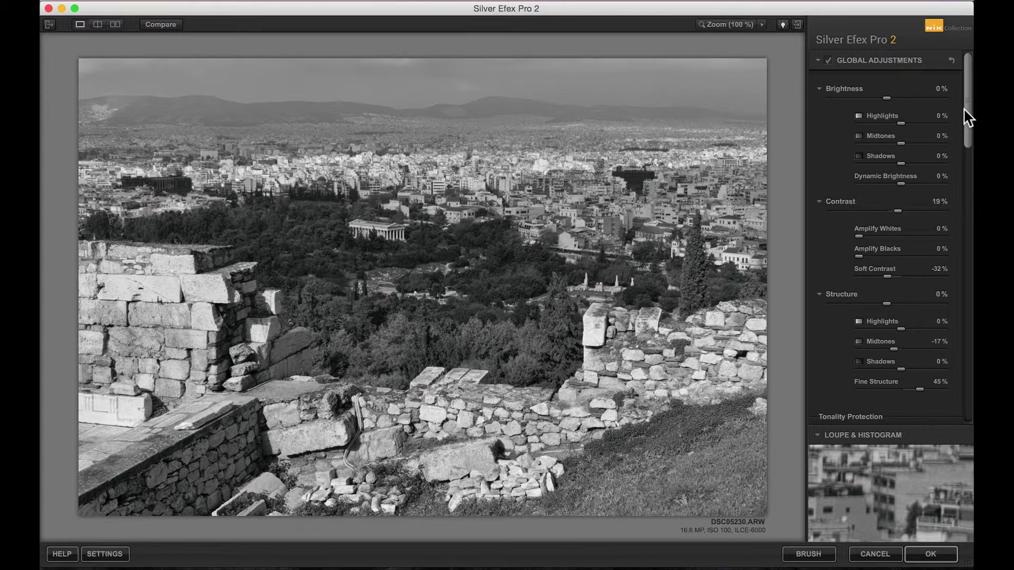
left_click_drag(965, 110, 965, 124)
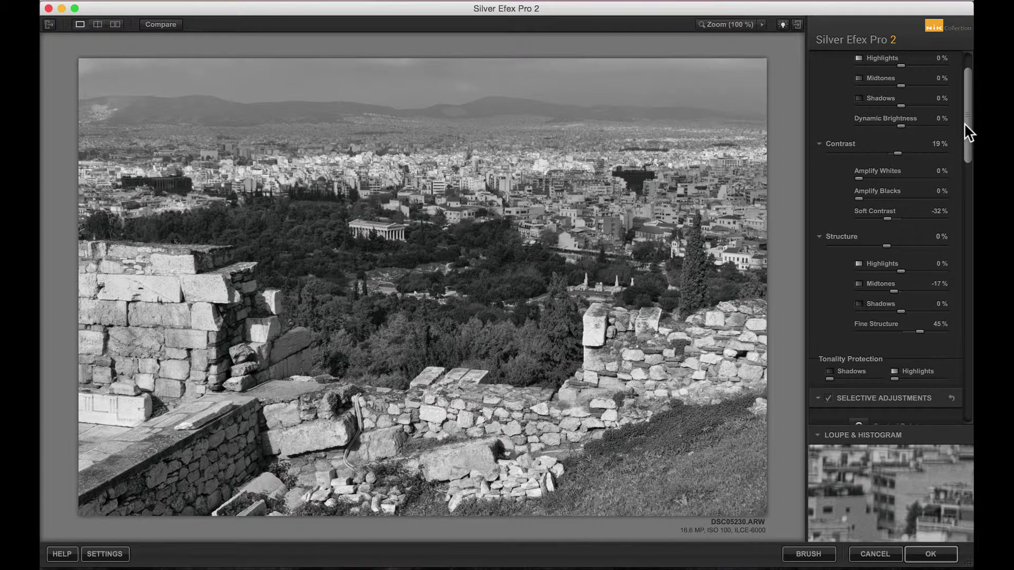
mouse_move(878, 469)
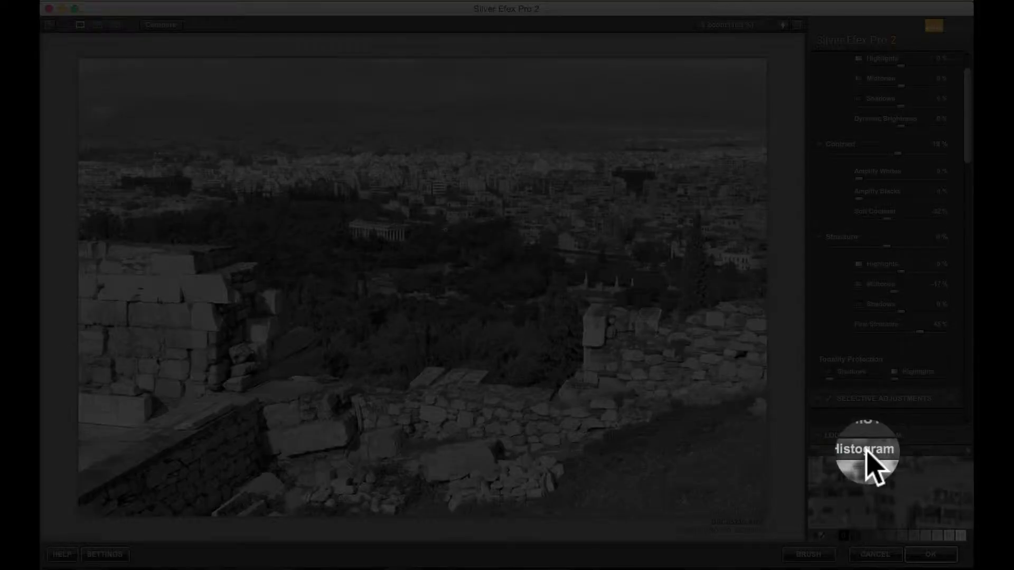
left_click(864, 450)
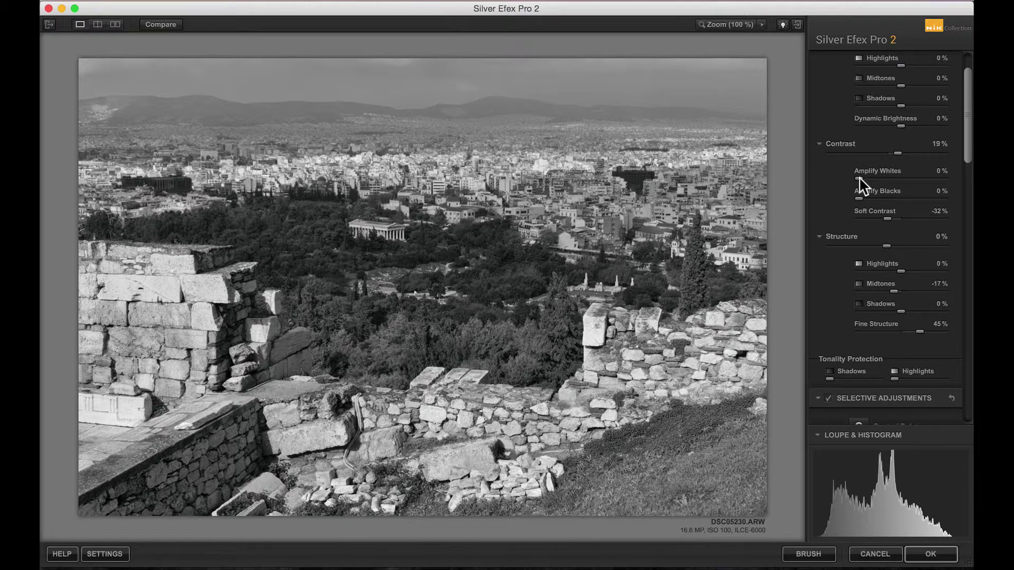
Set the contrast's Amplify Whites to 29% and Amplify Blacks to 11%, and the brightness midtones to 19%
left_click_drag(863, 178, 880, 179)
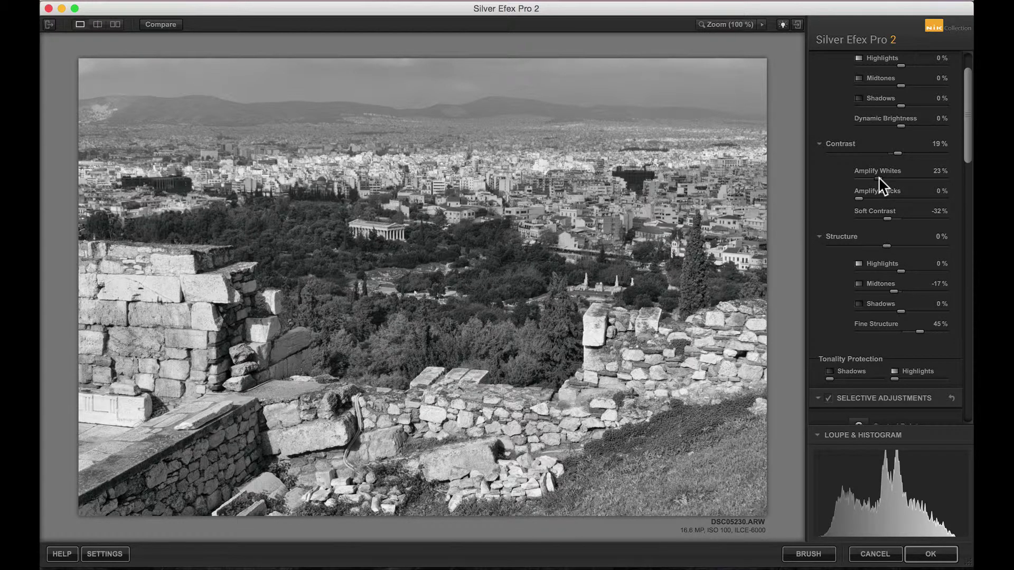
left_click_drag(879, 179, 884, 178)
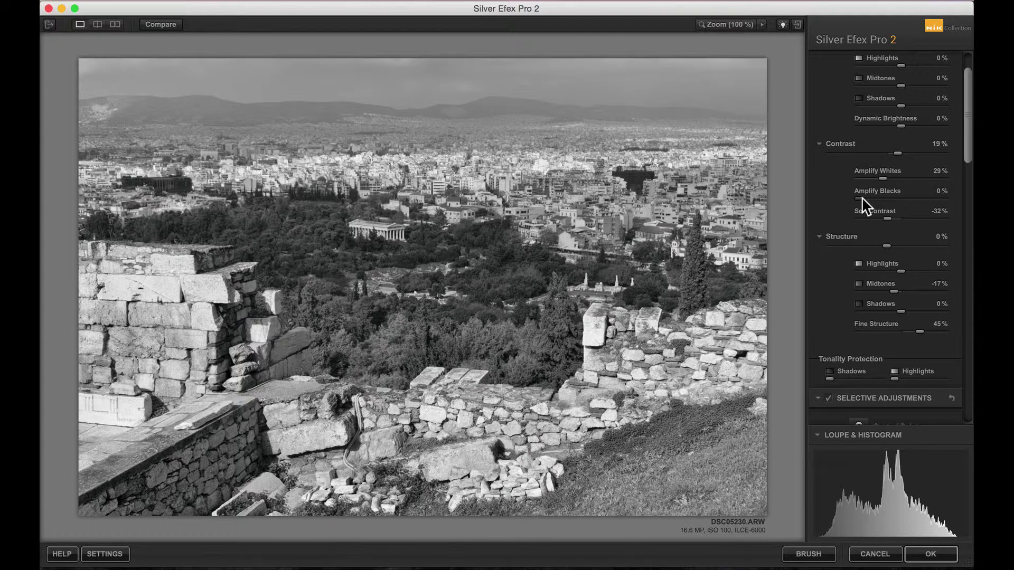
left_click_drag(862, 200, 871, 199)
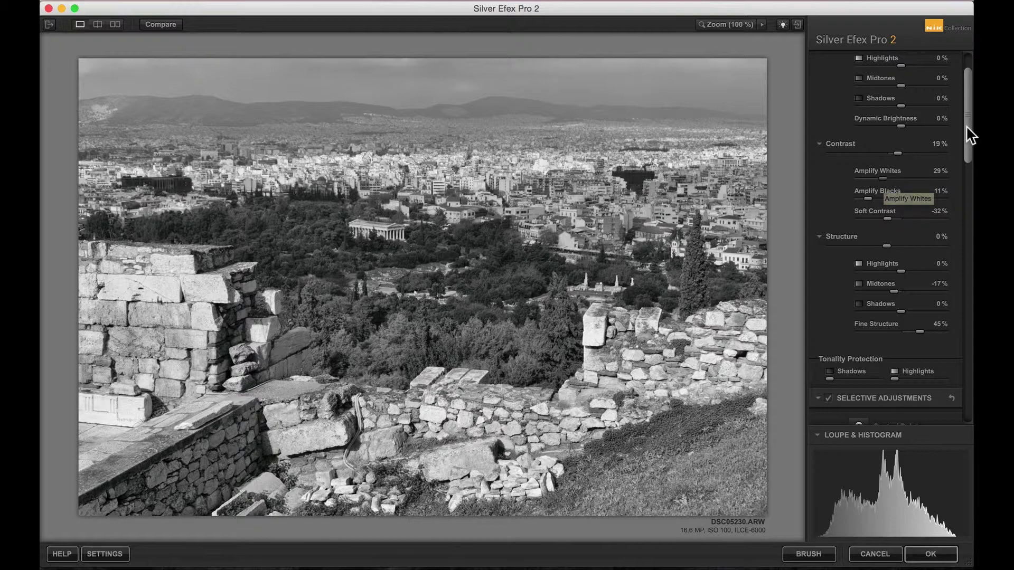
left_click_drag(969, 117, 969, 120)
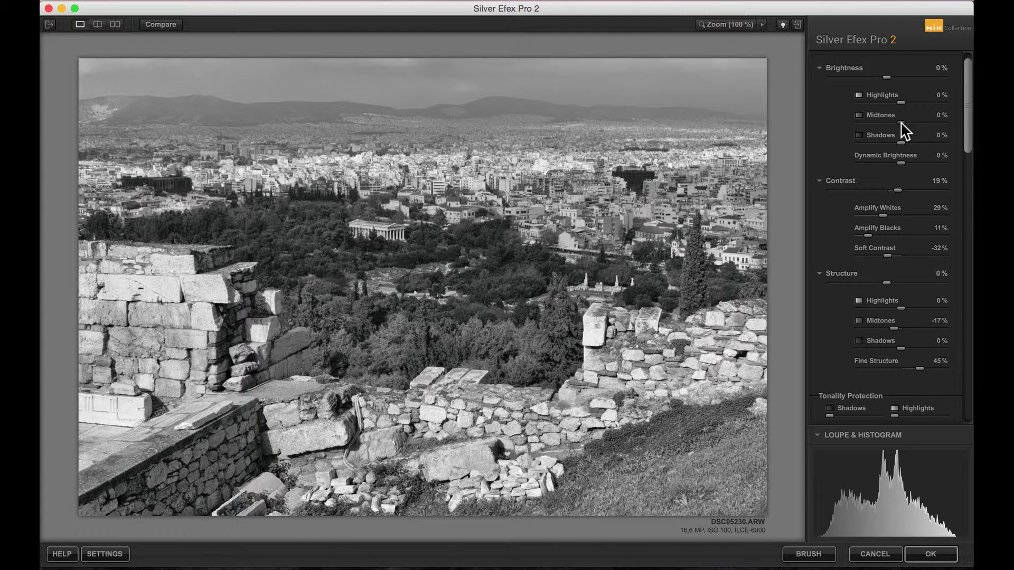
mouse_move(902, 122)
left_mouse_down()
mouse_move(922, 123)
mouse_move(908, 123)
left_mouse_up()
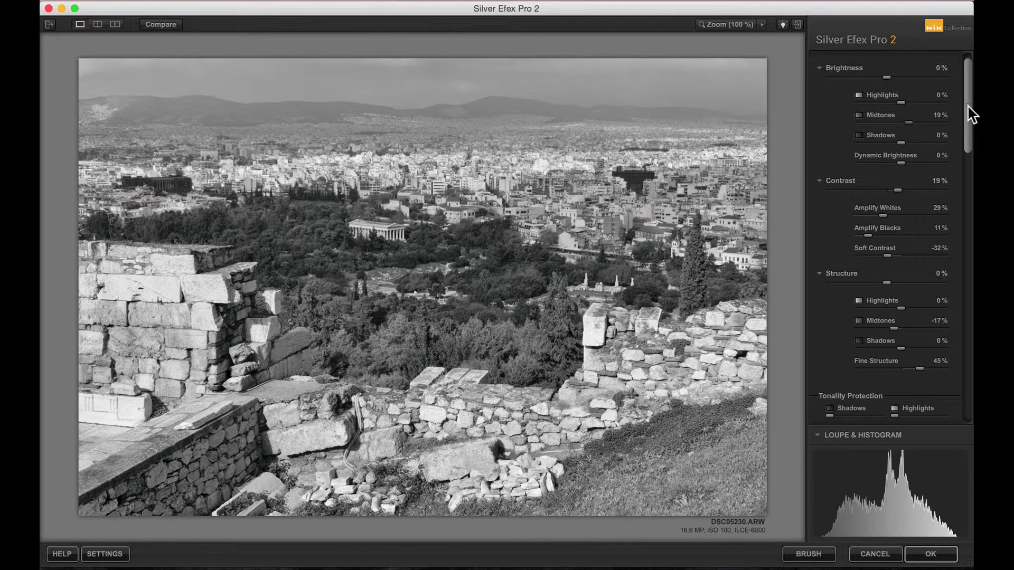
Set the structure midtones to 28%, shadows to 34%, highlights to 11%, and overall structure to 34%
left_click_drag(968, 108, 966, 149)
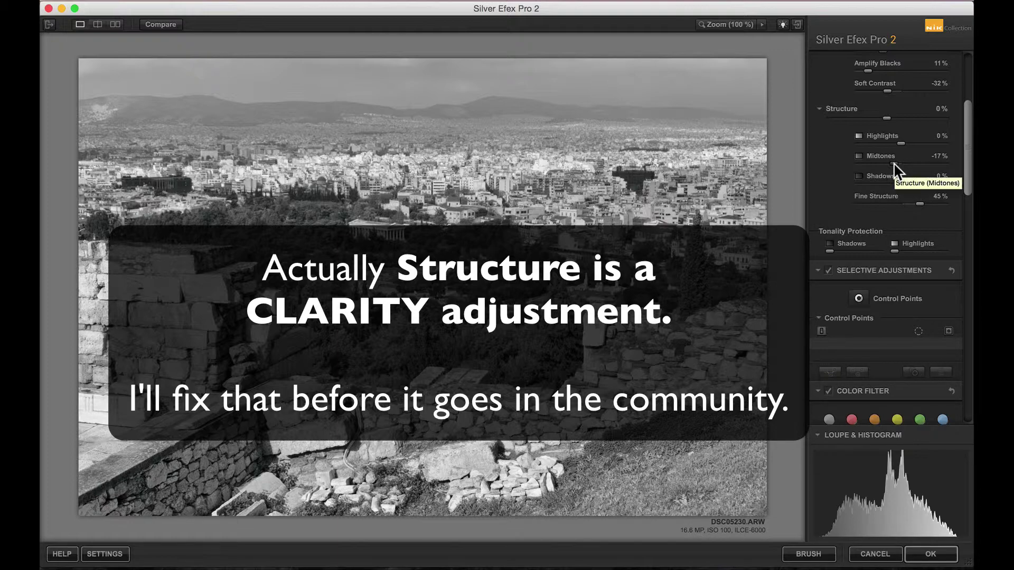
left_click_drag(893, 164, 914, 164)
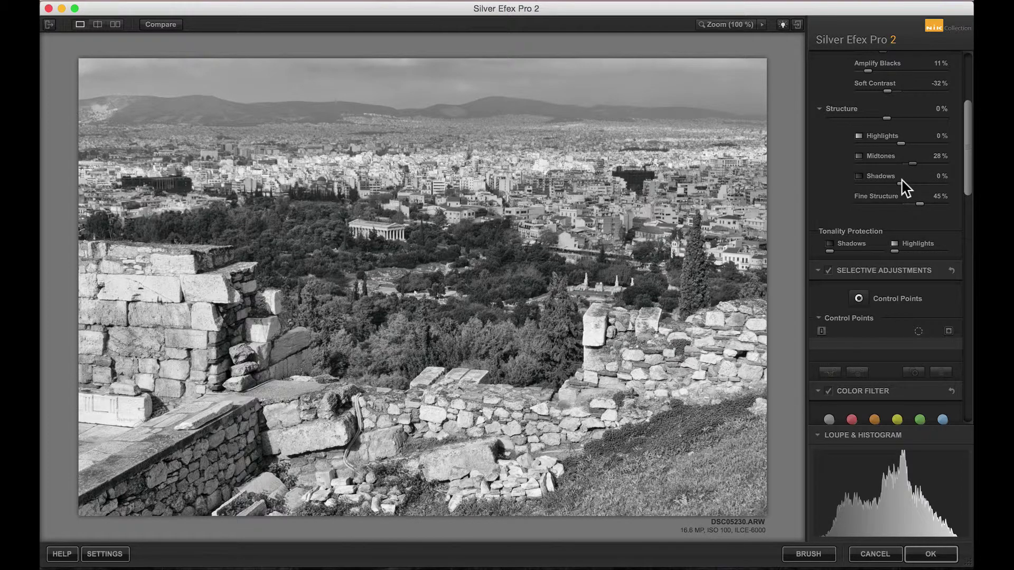
left_click_drag(900, 183, 915, 184)
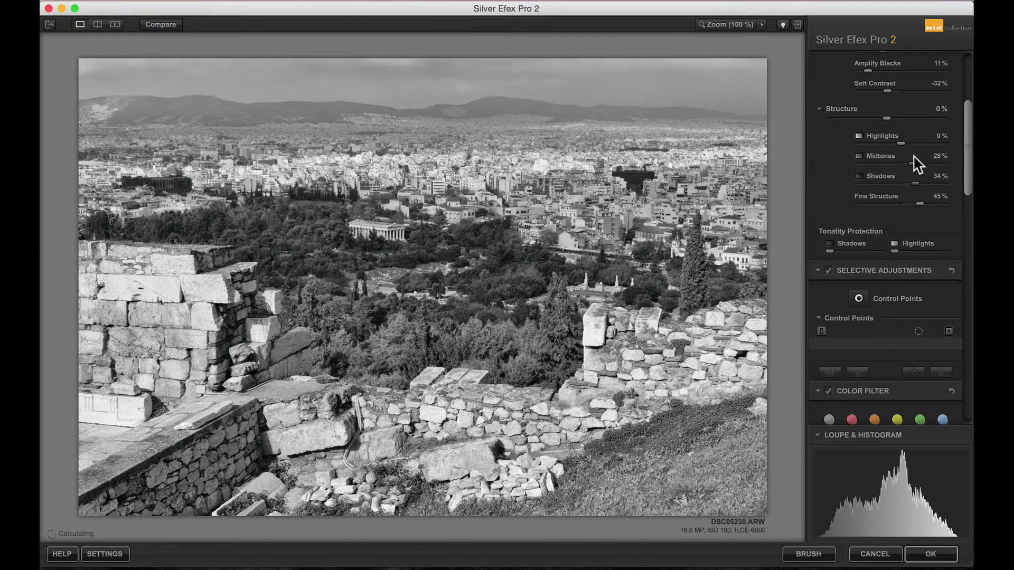
left_click_drag(901, 143, 906, 119)
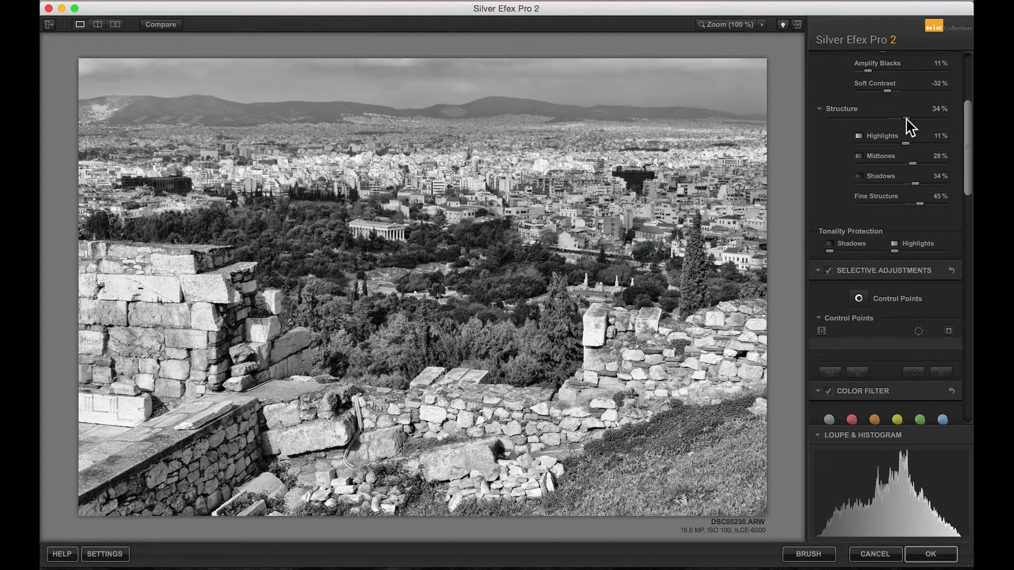
Check the tonal zones in the histogram, and inspect the bright city buildings in the loupe
mouse_move(849, 534)
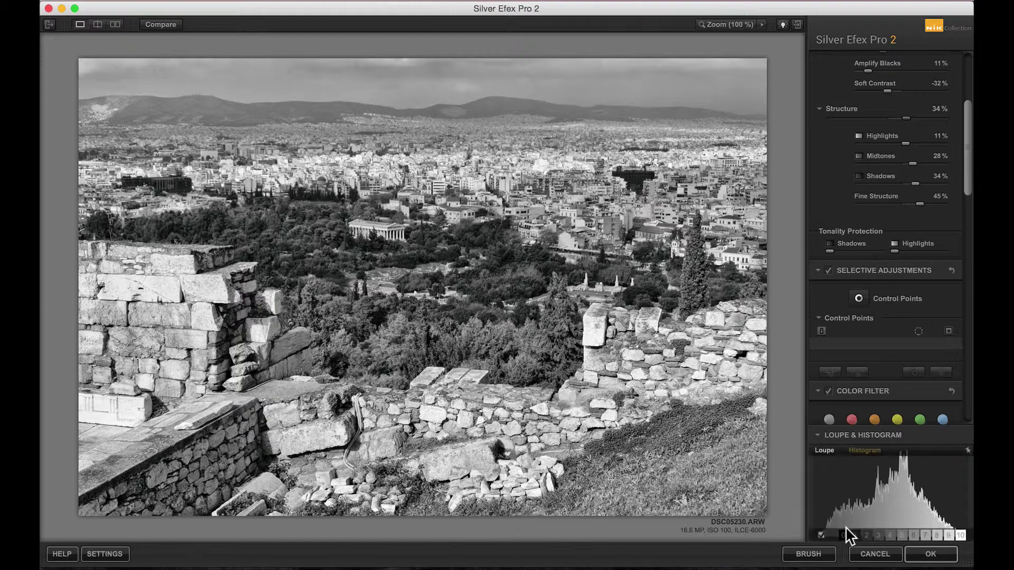
left_click(825, 450)
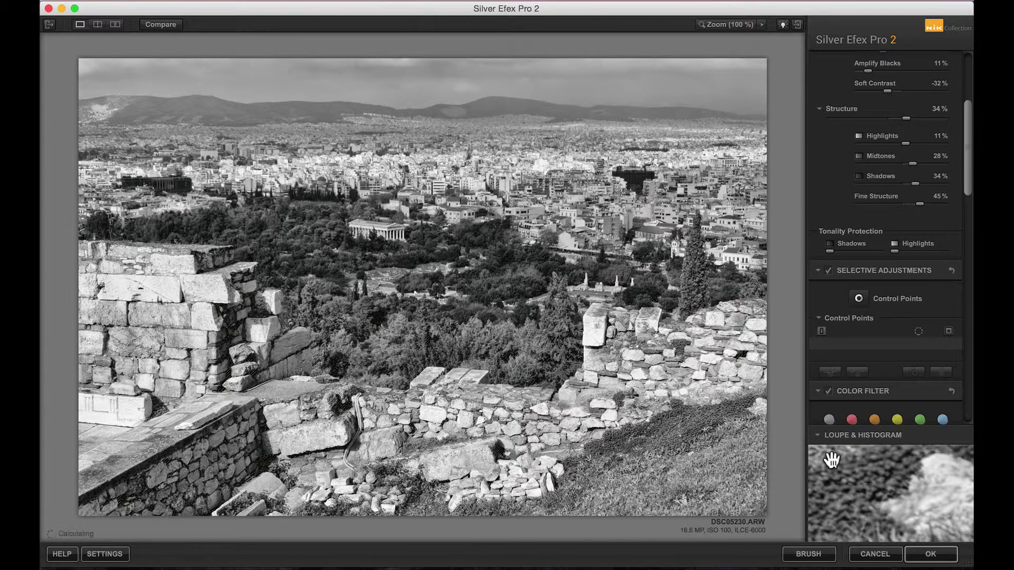
mouse_move(881, 504)
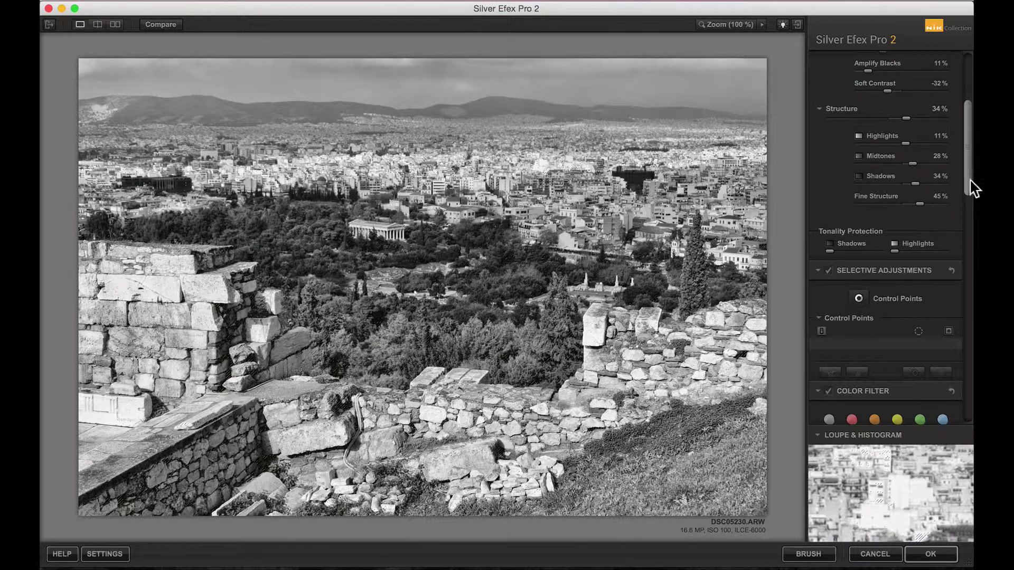
Collapse the global adjustments, place a control point on the bright city buildings with a 5% size, and lower its Amplify Whites
left_click_drag(973, 185, 969, 109)
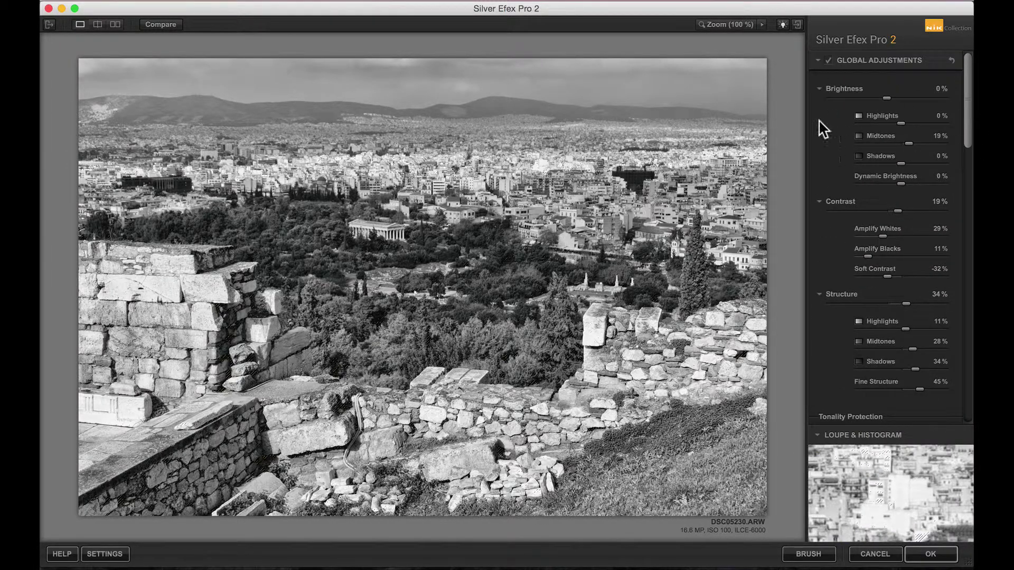
left_click(817, 61)
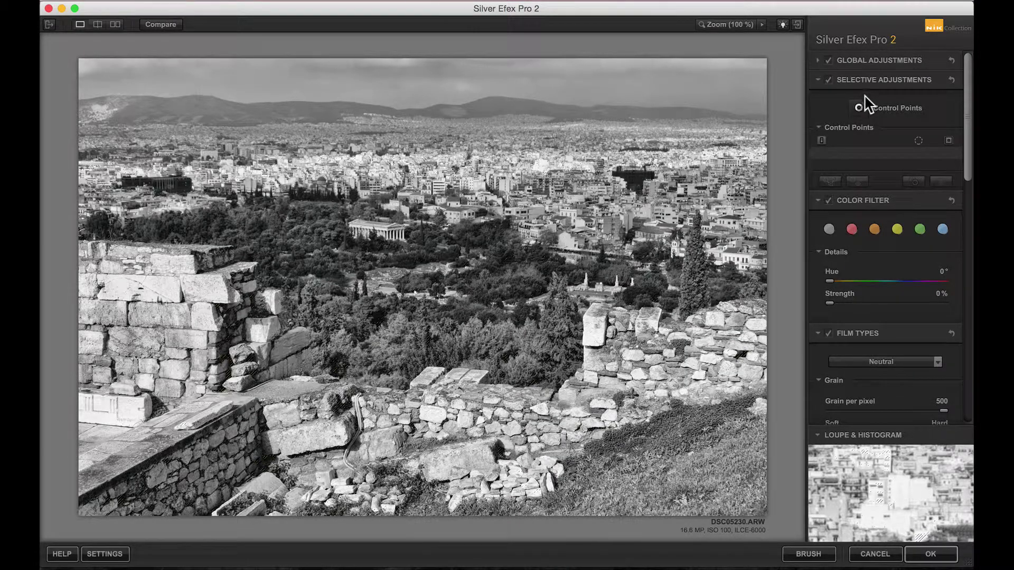
left_click(859, 110)
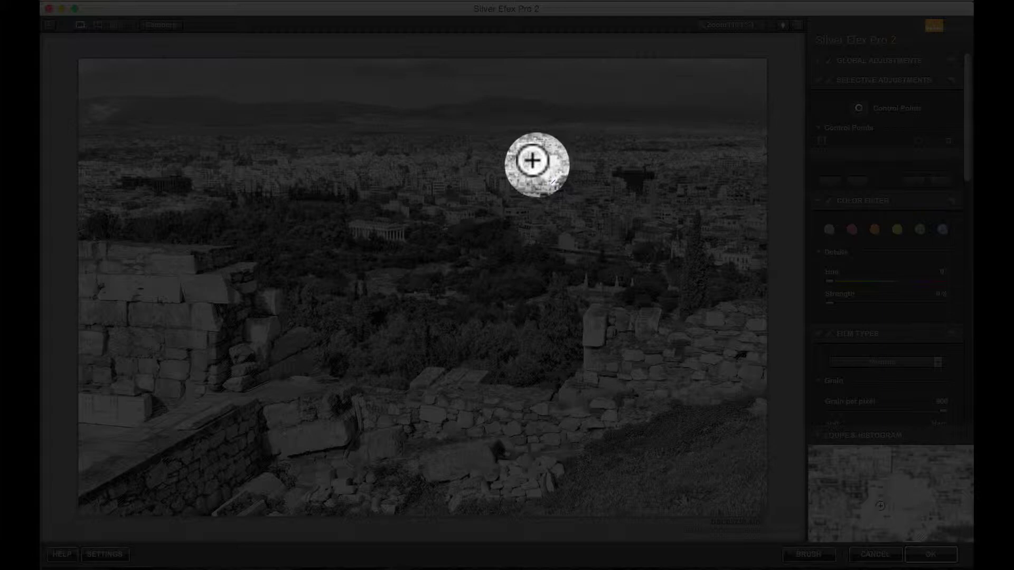
left_click(532, 160)
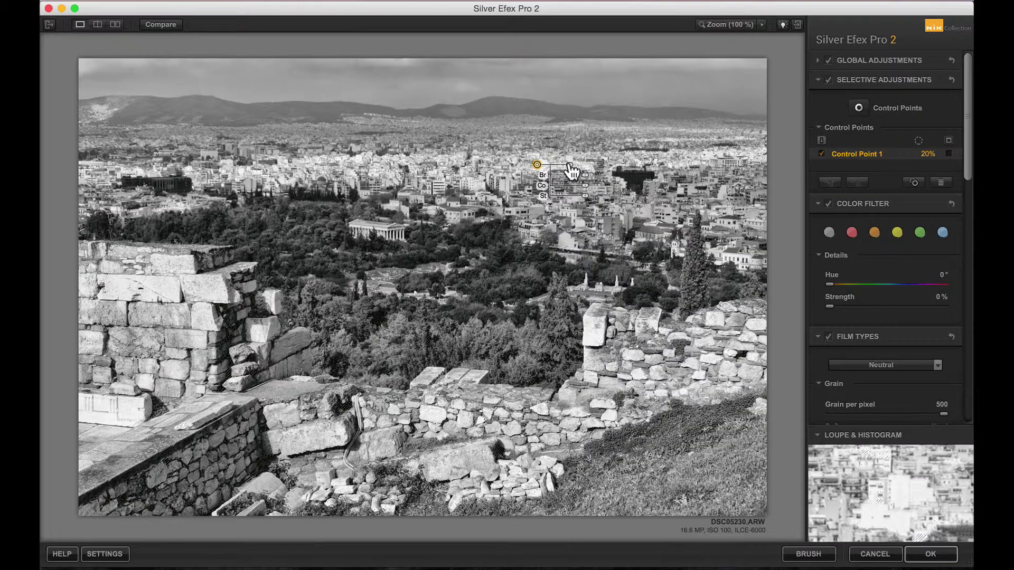
left_click_drag(570, 165, 562, 166)
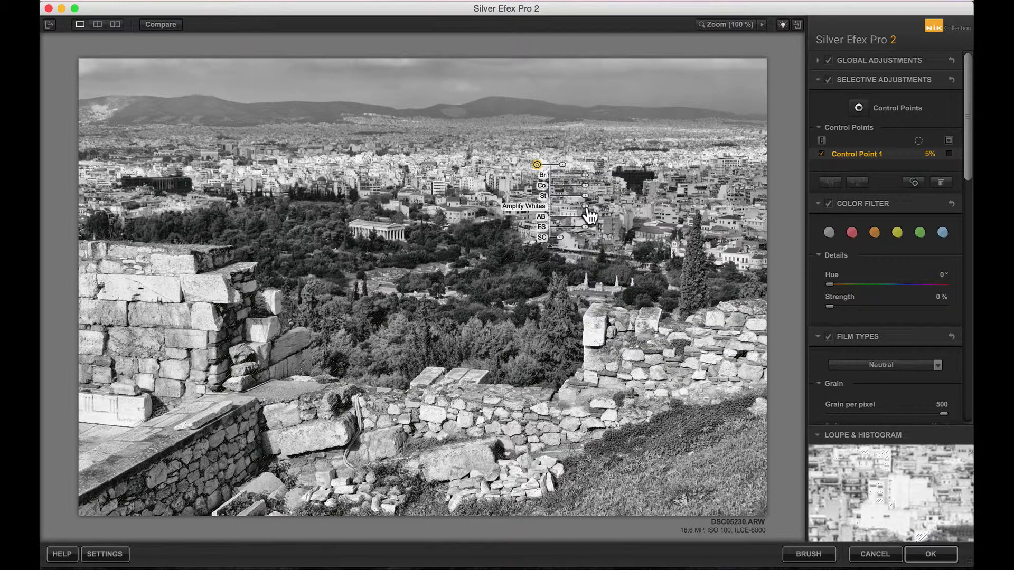
left_click_drag(586, 207, 579, 208)
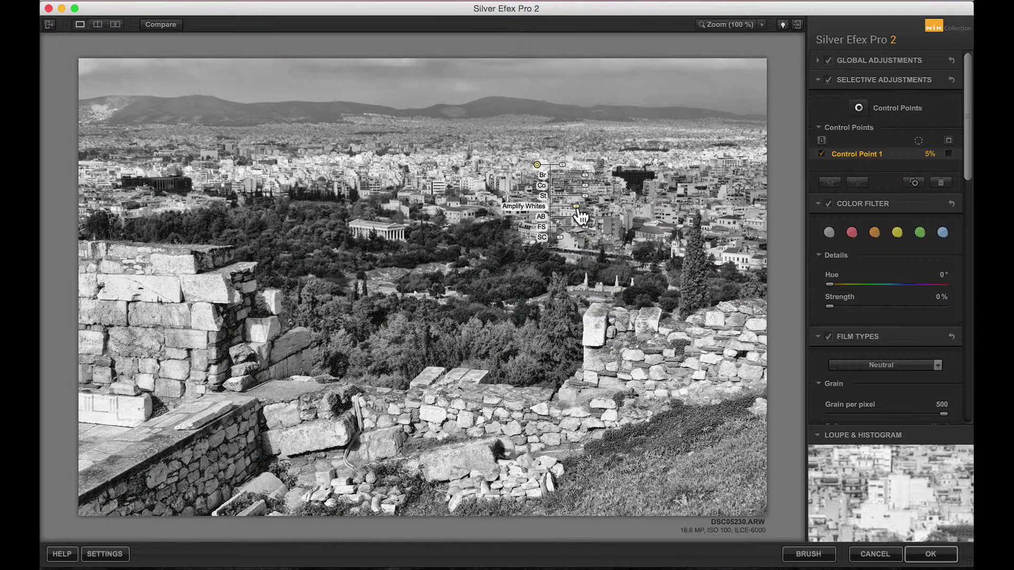
Lower the city control point's Amplify Whites, raise its Amplify Blacks, and fine-tune its Fine Structure and Brightness
left_click_drag(578, 208, 572, 209)
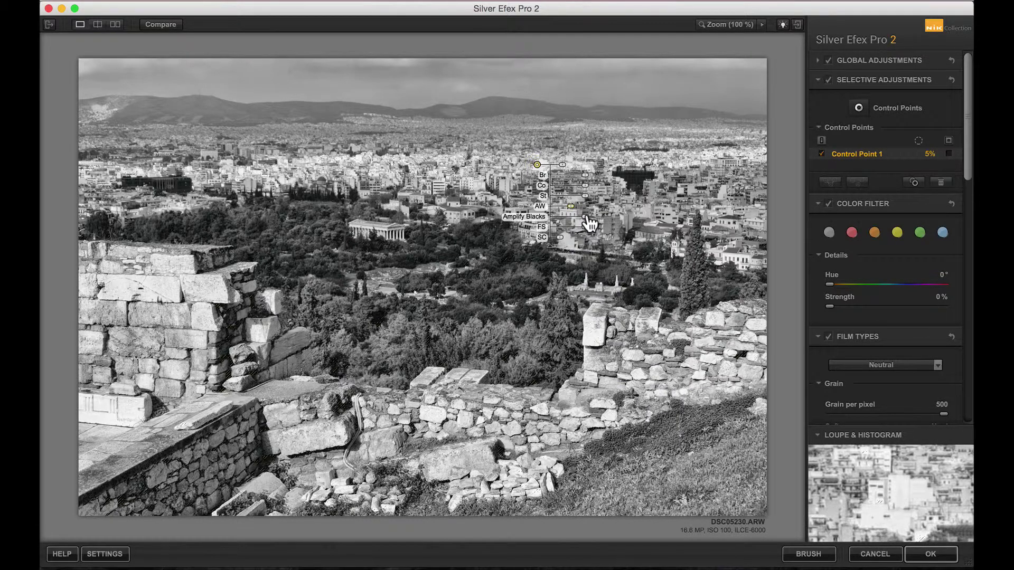
left_click_drag(586, 217, 600, 217)
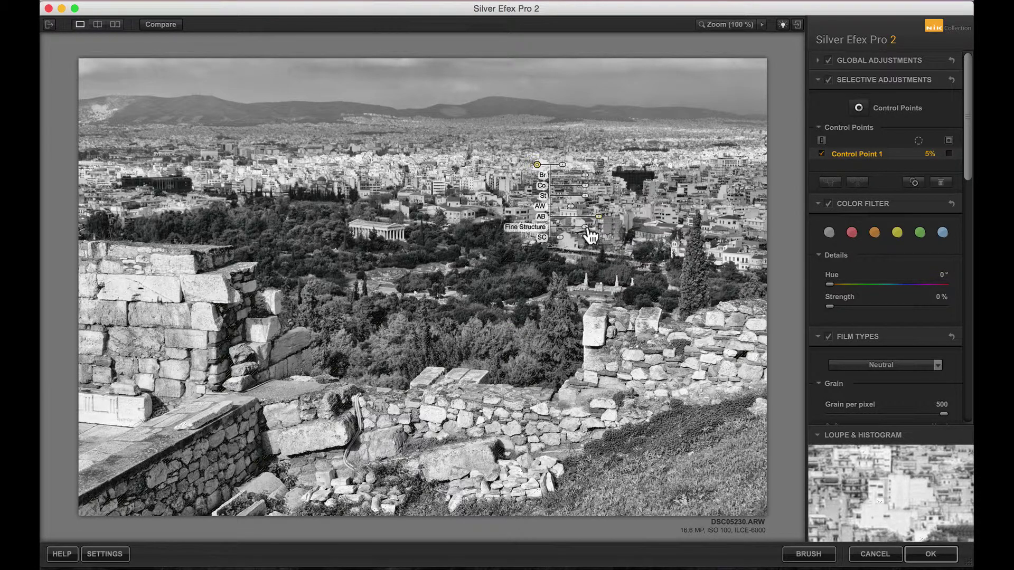
left_click_drag(589, 232, 591, 238)
left_click_drag(586, 176, 585, 177)
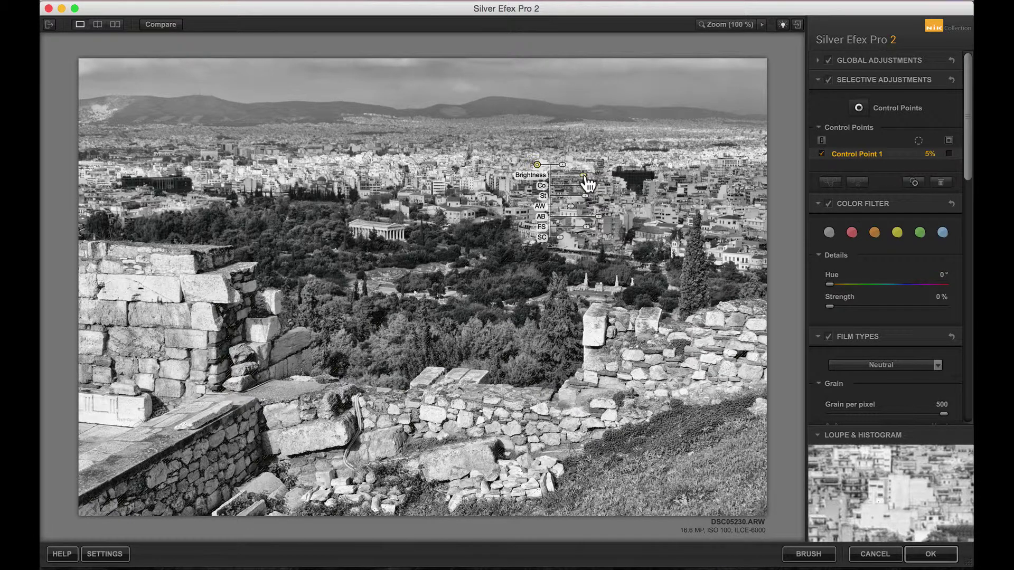
left_click(550, 243)
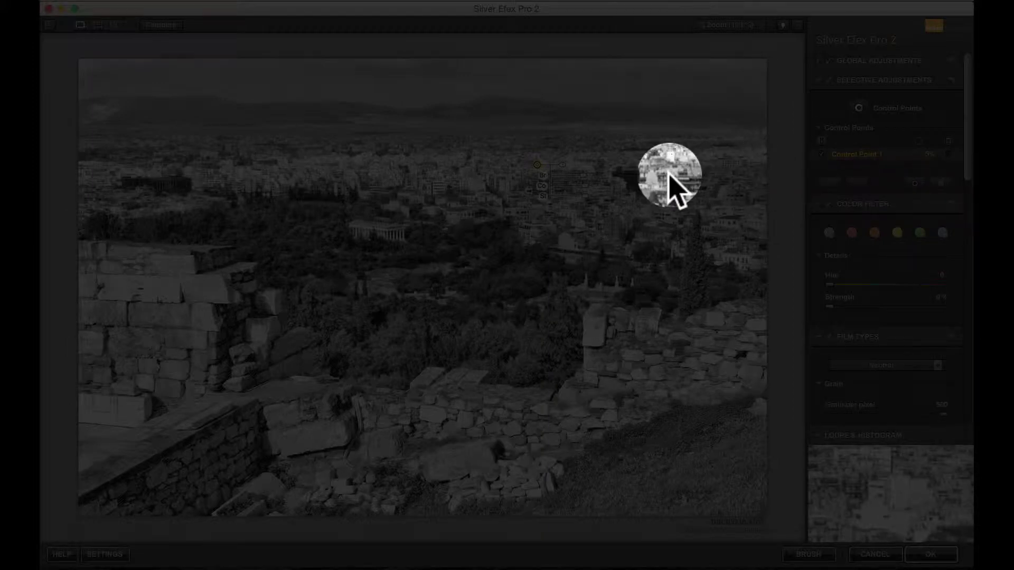
Duplicate the city control point five times, spacing the copies over the bright buildings from the photo's centre to its left edge
key("super+c")
key("super+v")
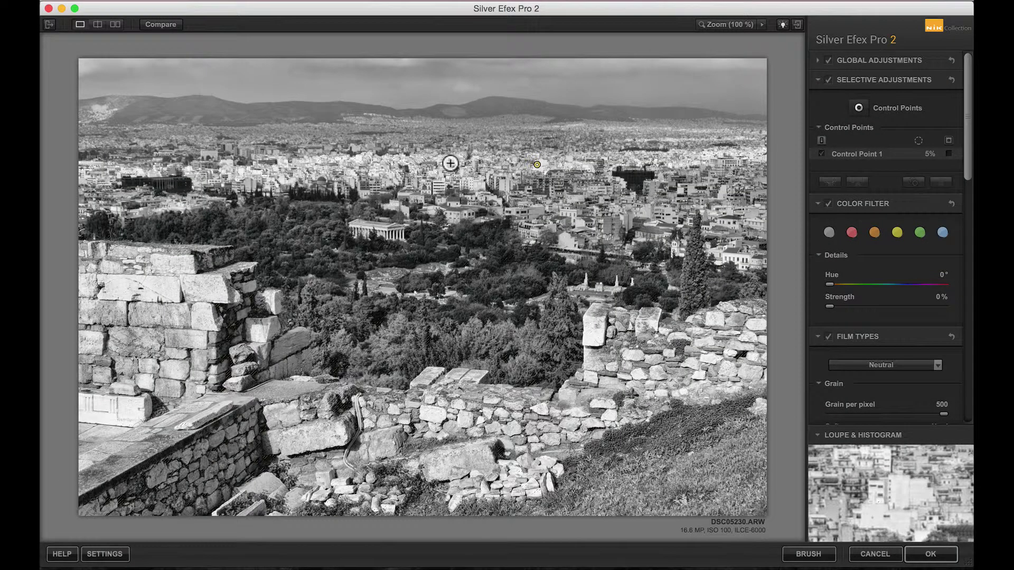
left_click(457, 163)
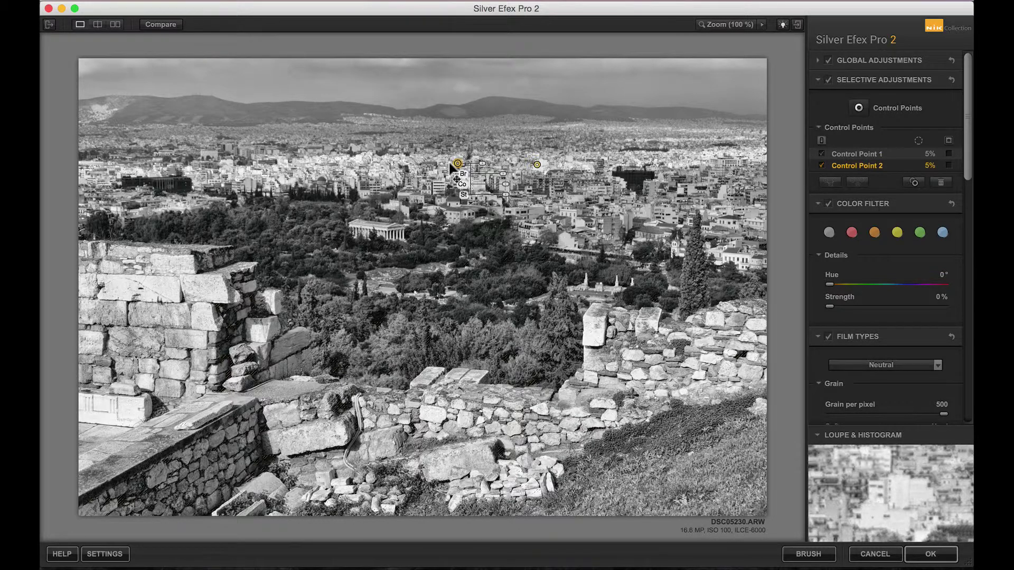
left_click_drag(450, 163, 462, 164)
key("super+v")
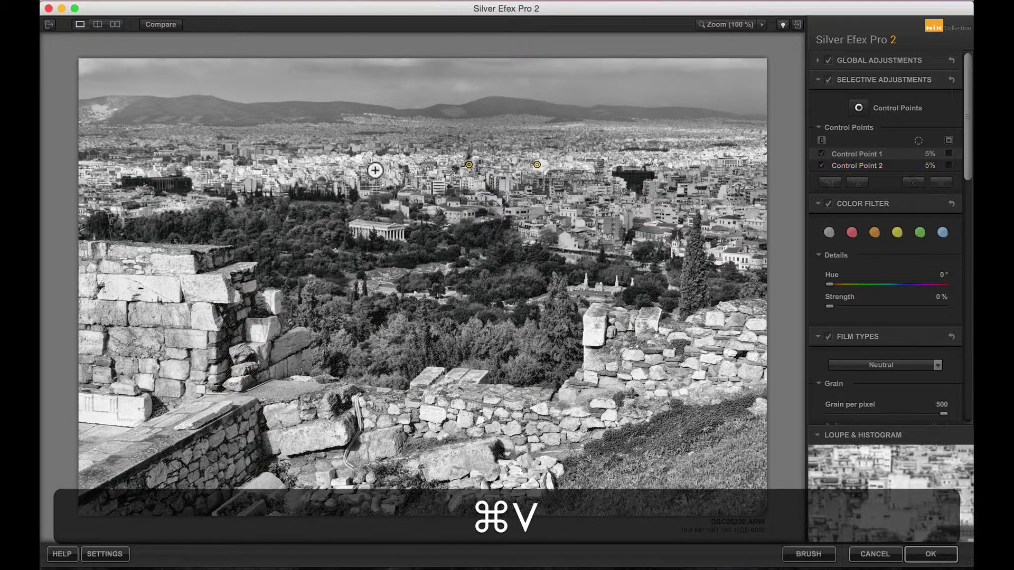
left_click(377, 172)
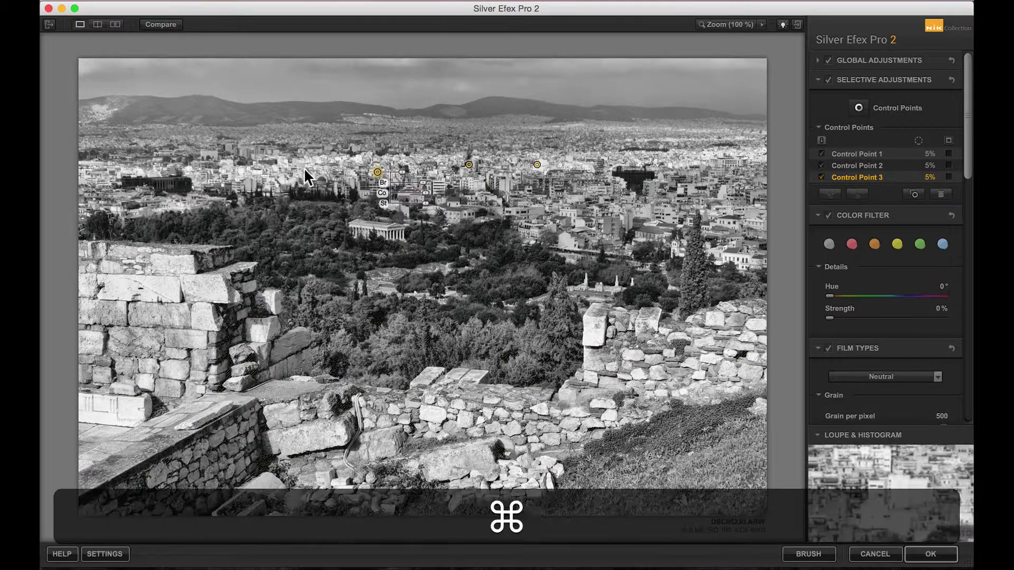
key("super+v")
left_click(281, 177)
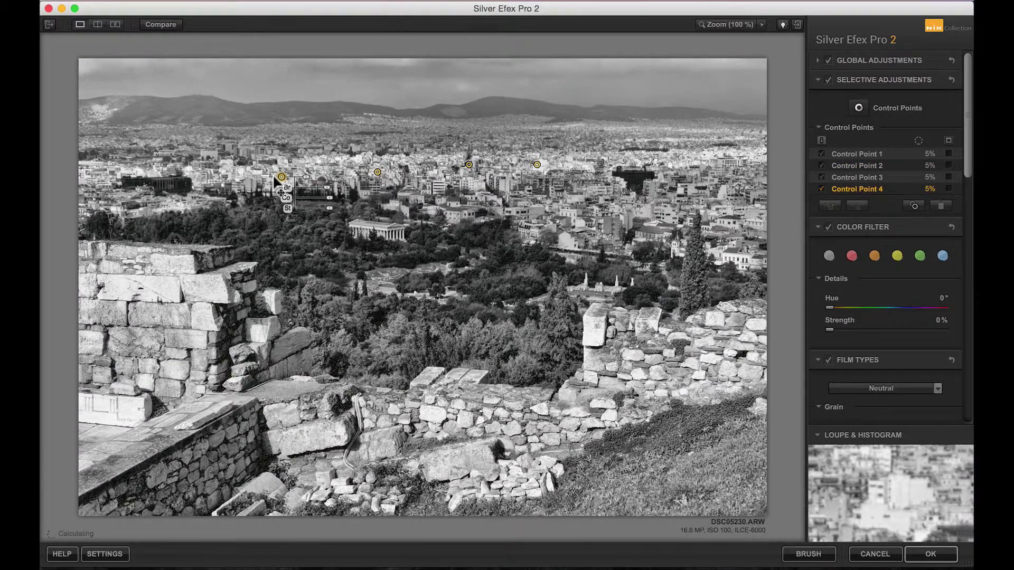
key("super+v")
left_click(227, 173)
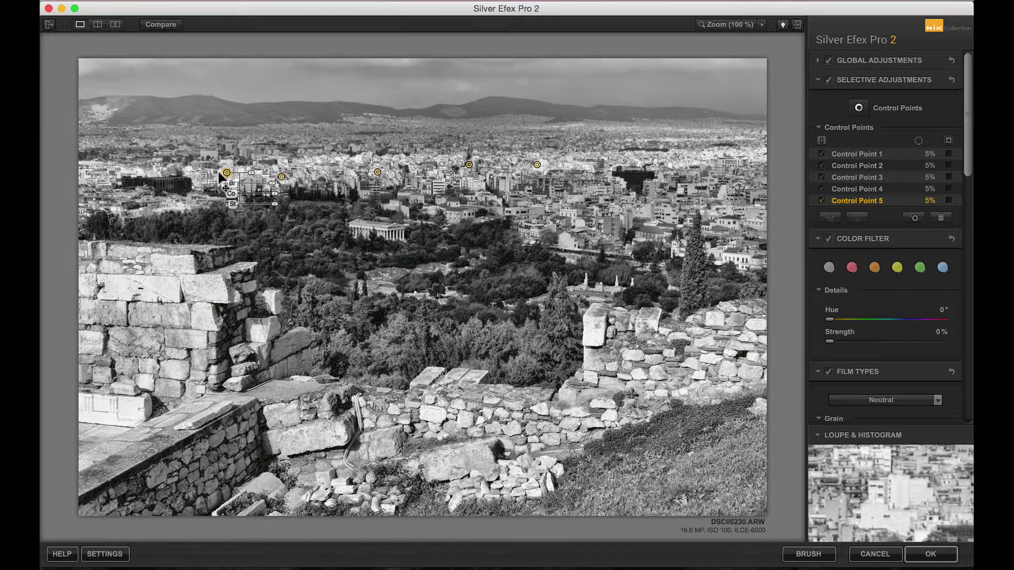
key("super+v")
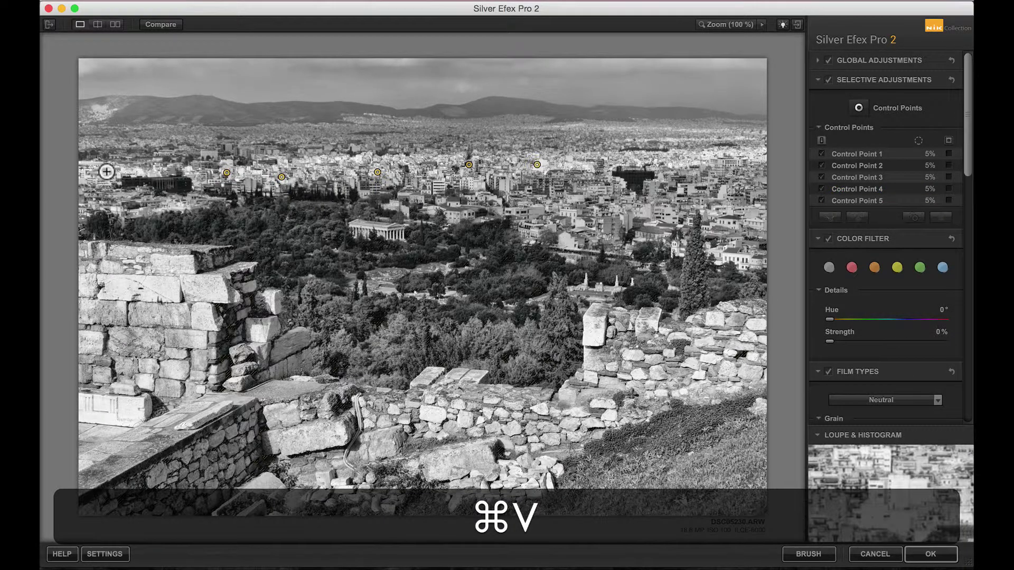
left_click(109, 173)
Place two more copies of the city control point on the bright buildings near the photo's right edge
key("super+v")
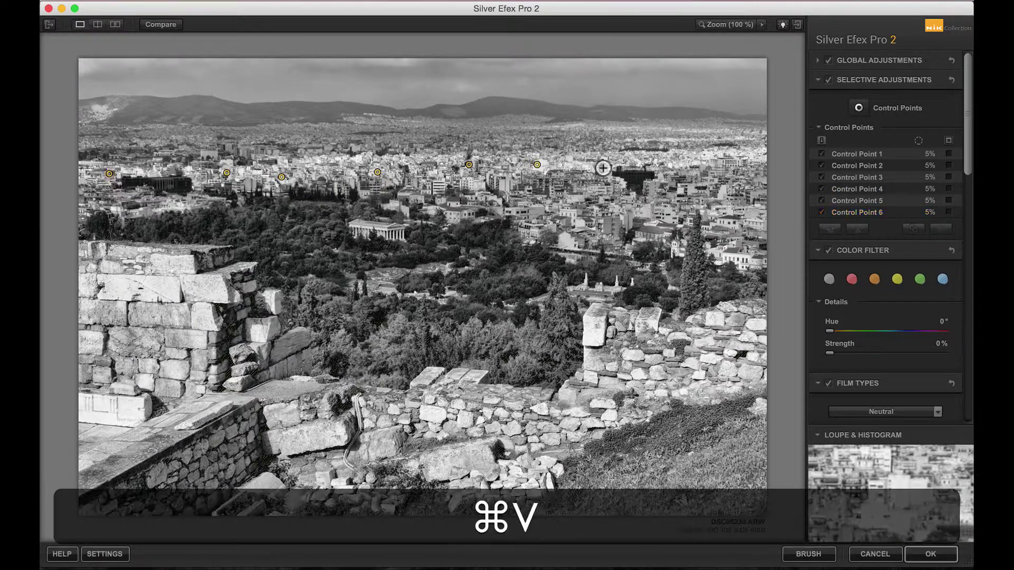
left_click(683, 161)
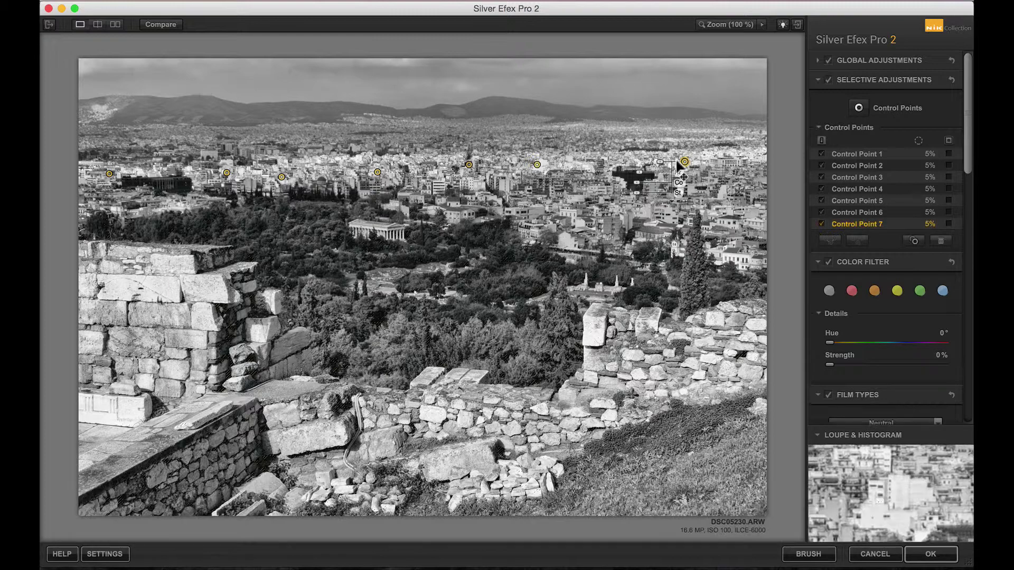
key("super+v")
left_click(753, 156)
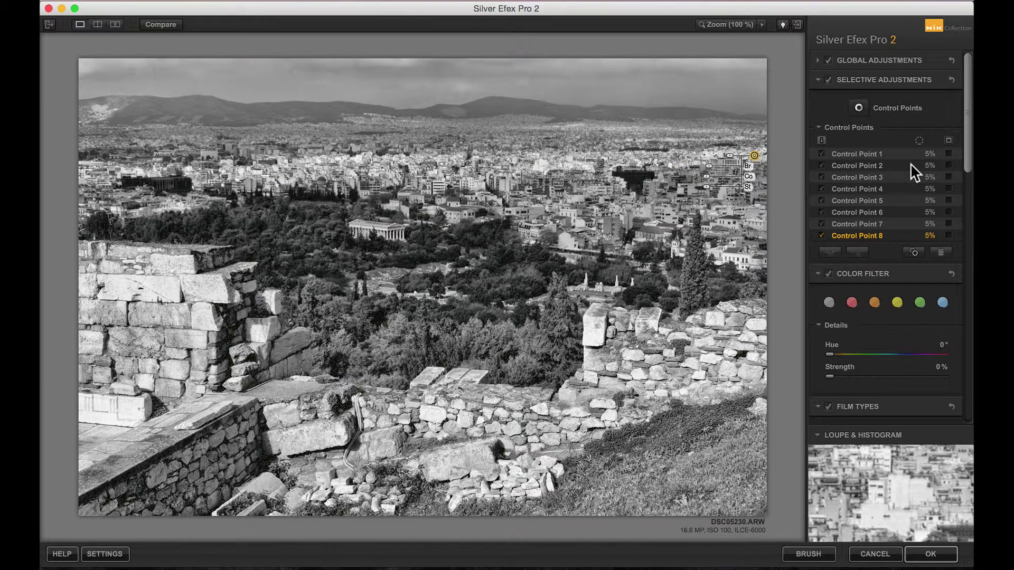
Group all eight city control points and fine-tune the group's Structure
left_click(876, 153)
key("shift")
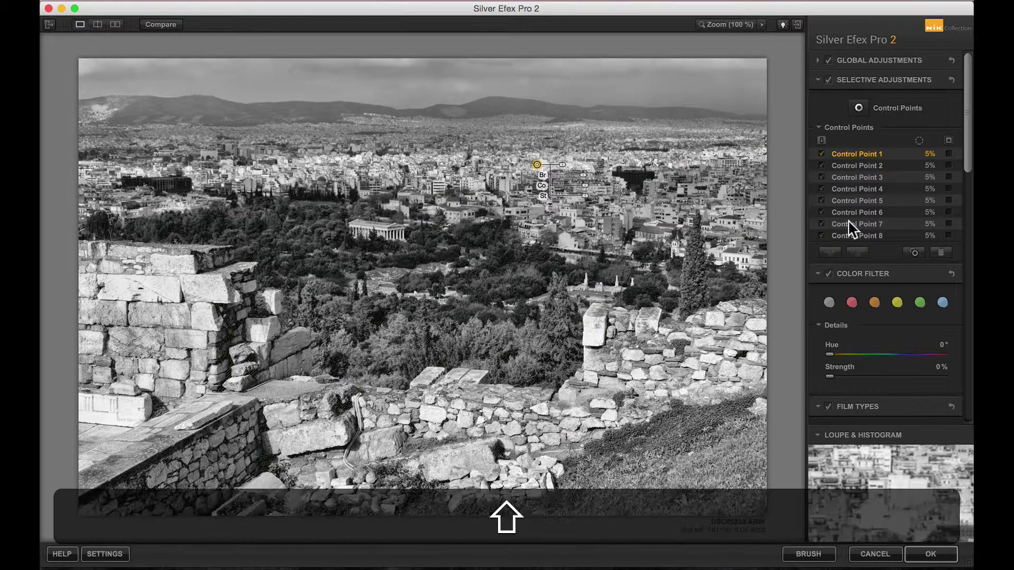
left_click(847, 234, "shift")
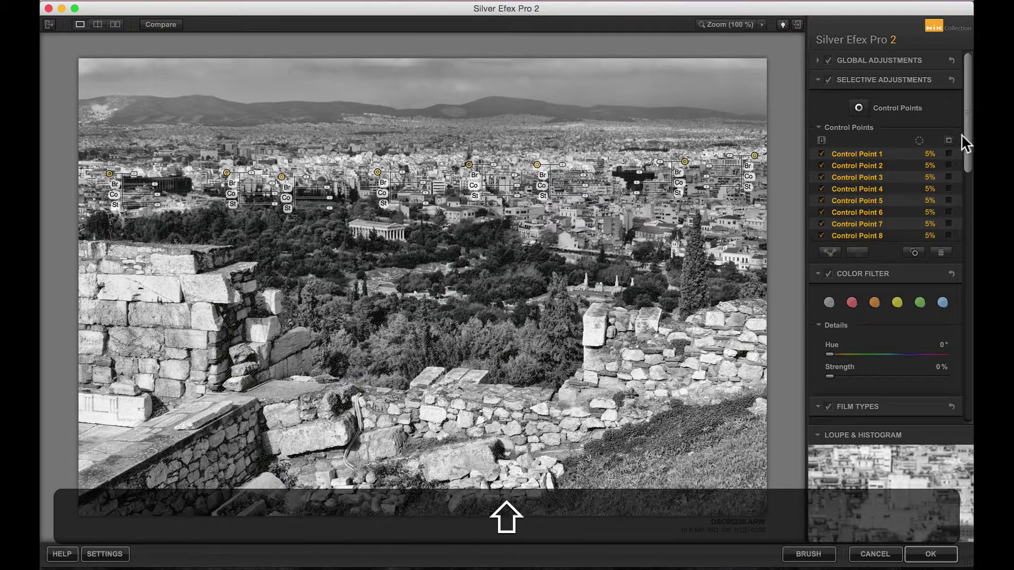
scroll(971, 159, "down", 2)
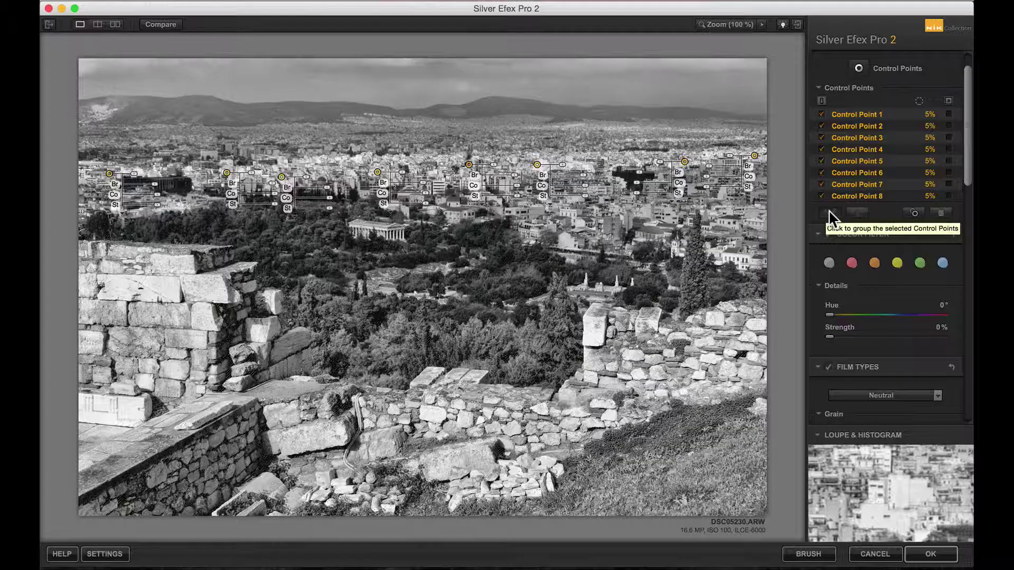
left_click(828, 211)
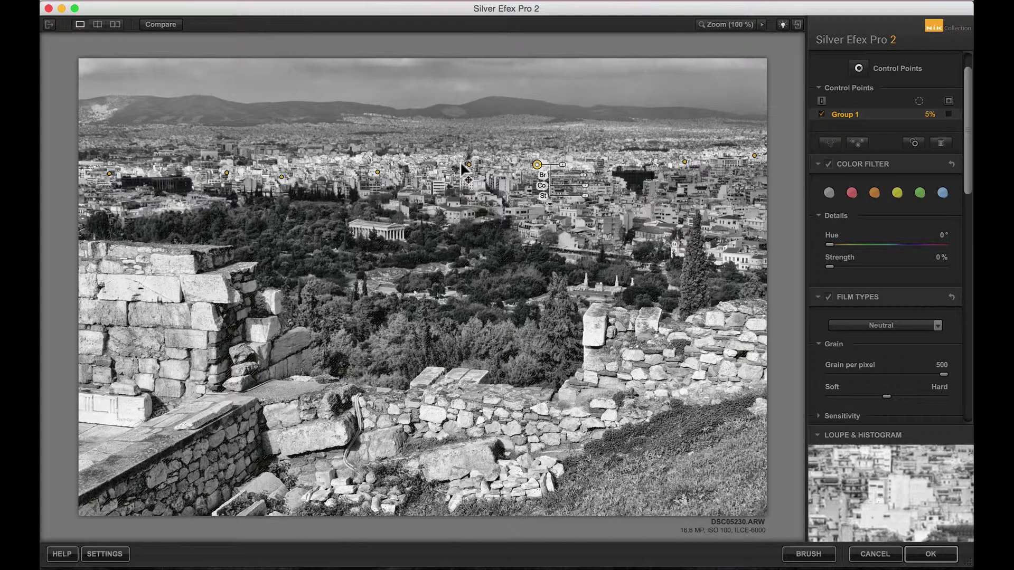
left_click(549, 204)
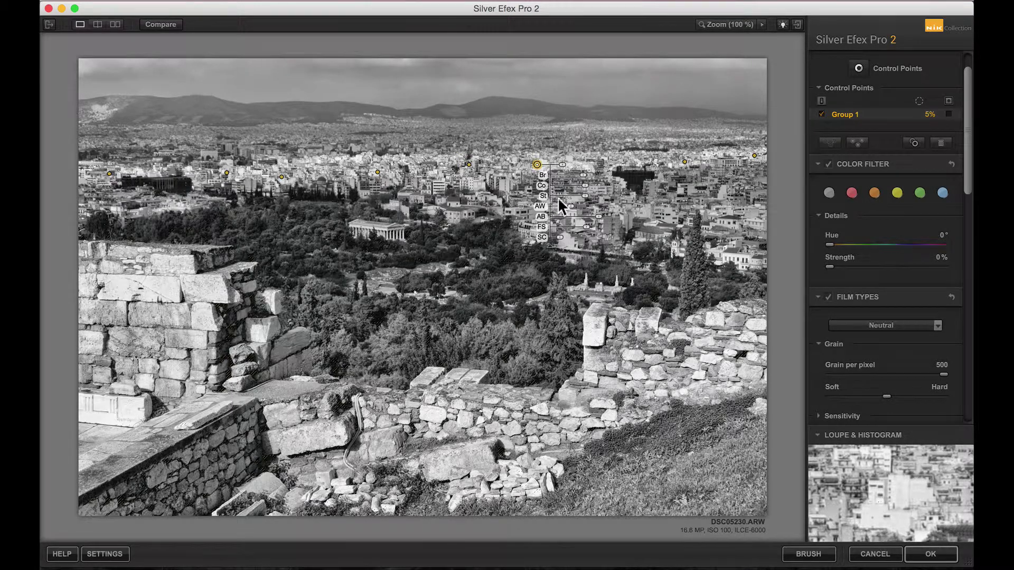
left_click_drag(589, 195, 586, 197)
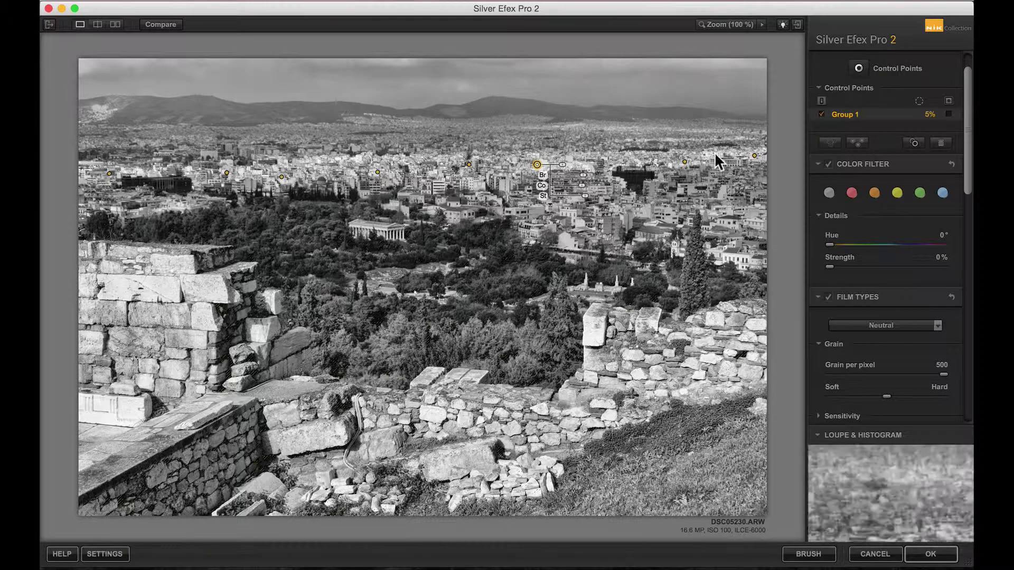
Add a control point at the foot of the central distant hill, with a 5% size, and show its additional sliders
left_click(858, 69)
left_click(858, 69)
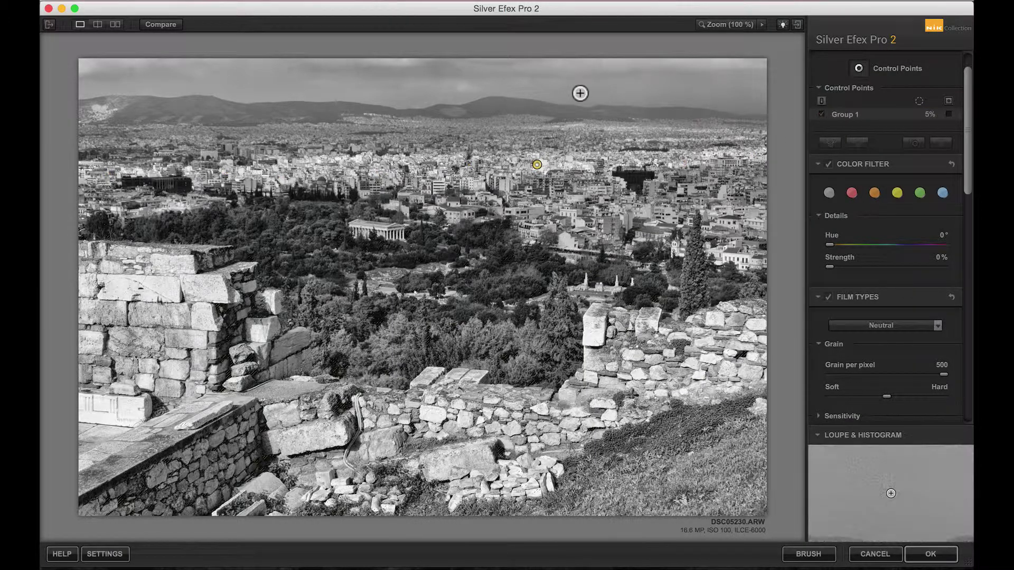
left_click(501, 108)
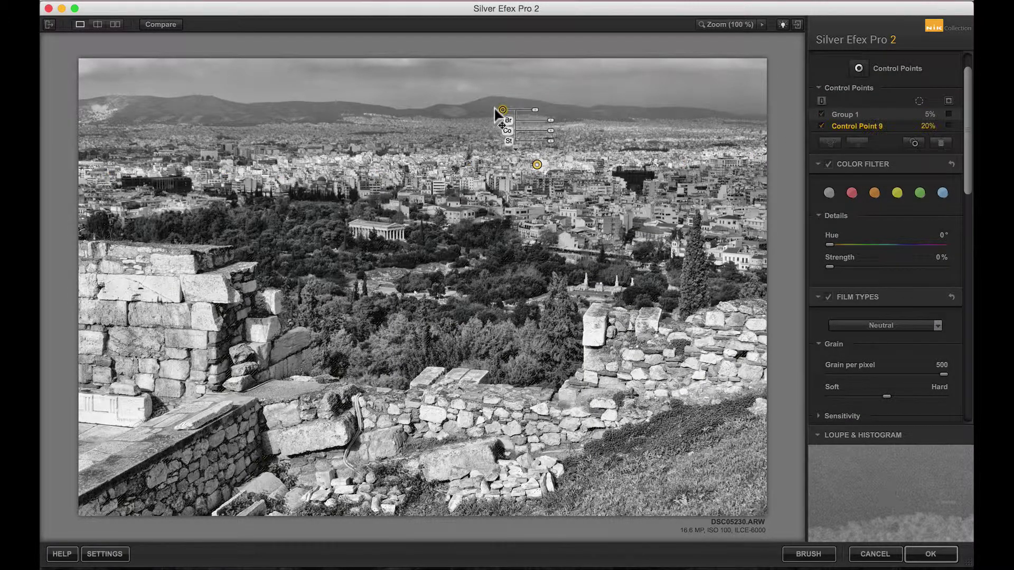
left_click_drag(495, 109, 532, 124)
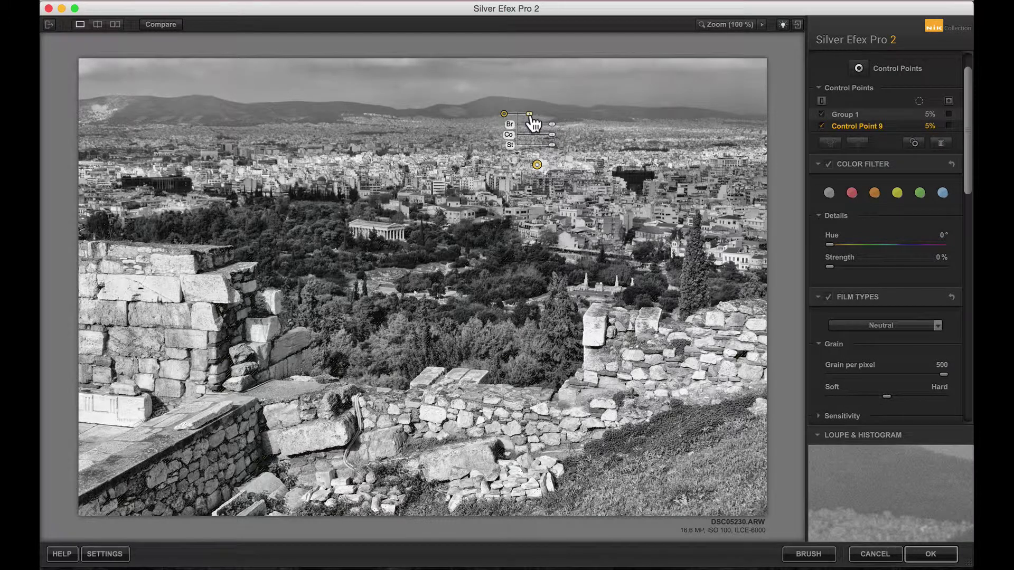
left_click(517, 150)
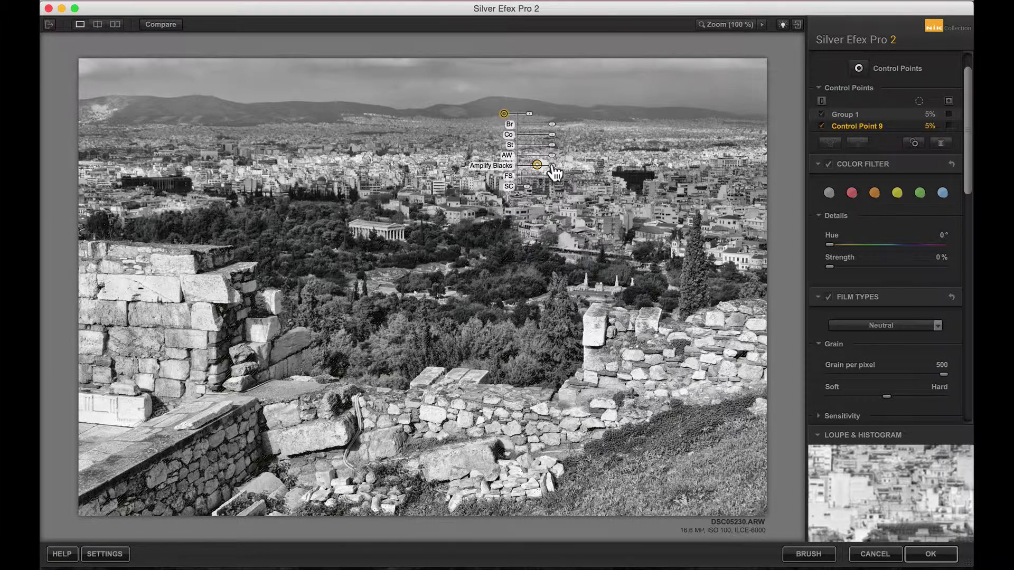
Raise the hill control point's Amplify Blacks, Structure, Amplify Whites and Contrast, and fine-tune its Fine Structure and Brightness
left_click_drag(552, 167, 561, 170)
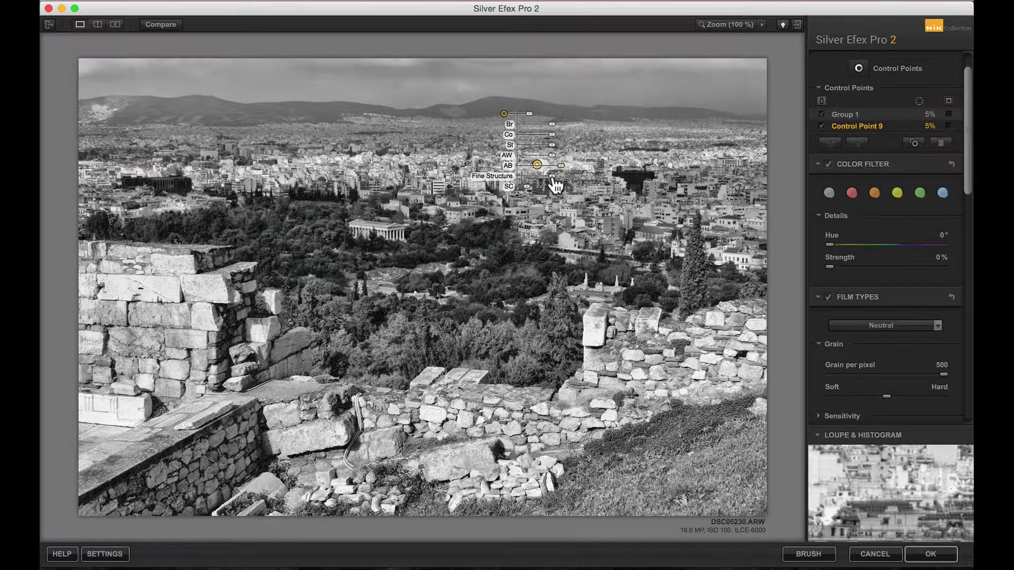
left_click_drag(553, 147, 566, 153)
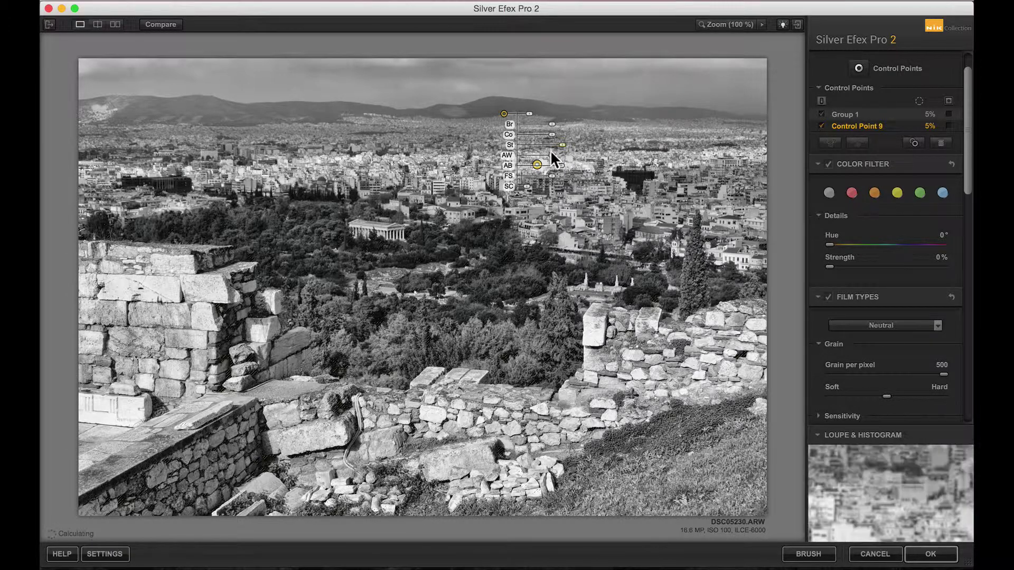
left_click_drag(553, 155, 554, 178)
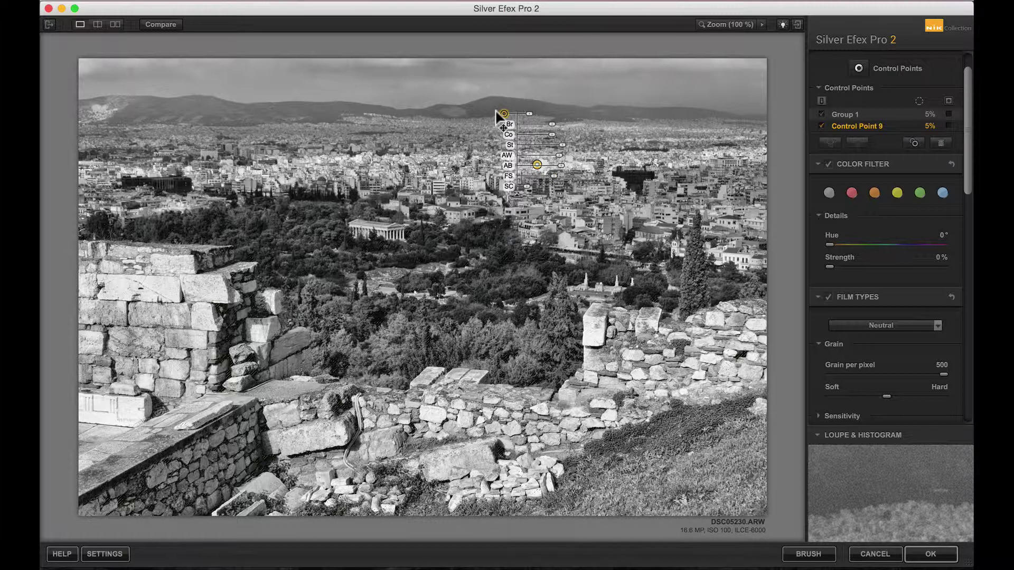
left_click(552, 125)
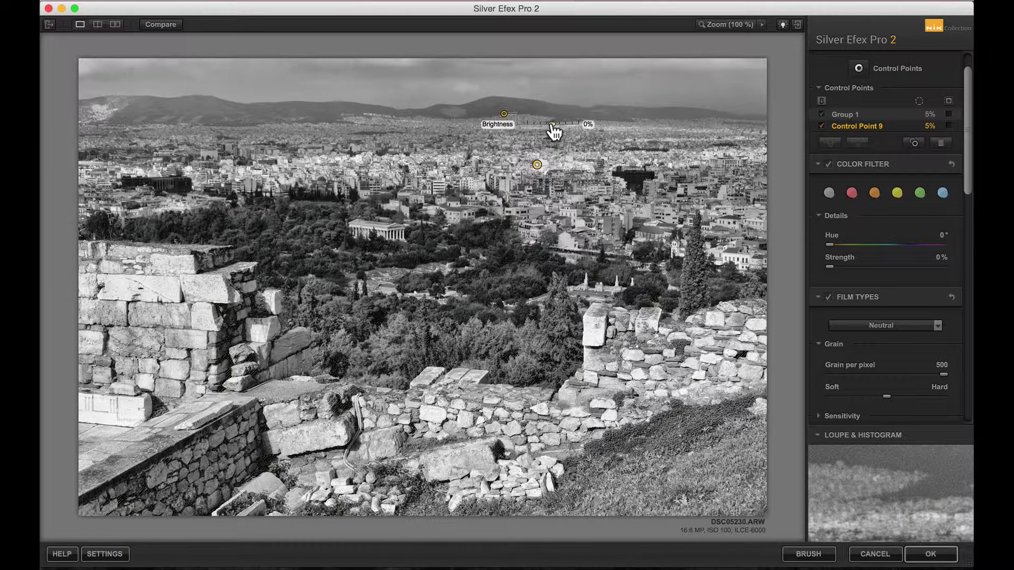
left_click_drag(552, 126, 561, 144)
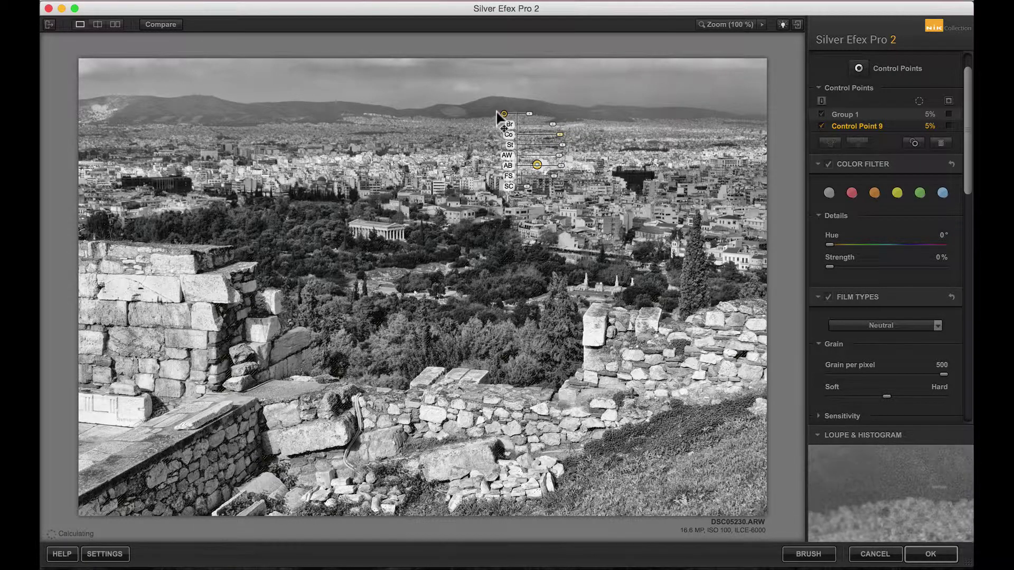
Duplicate the hill control point four times, spacing the copies leftward along the base of the distant hills
key("super")
key("super+c")
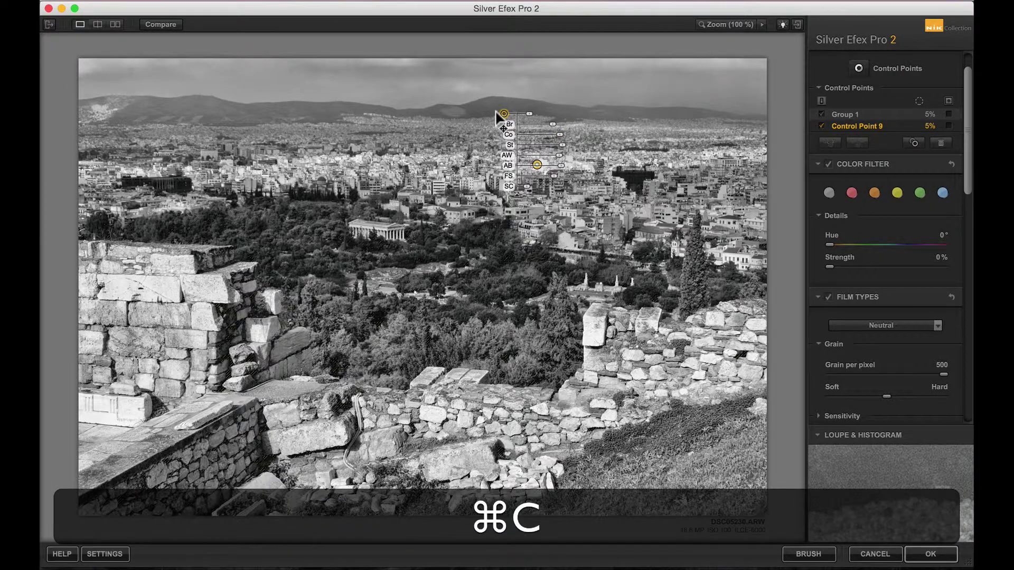
key("super+v")
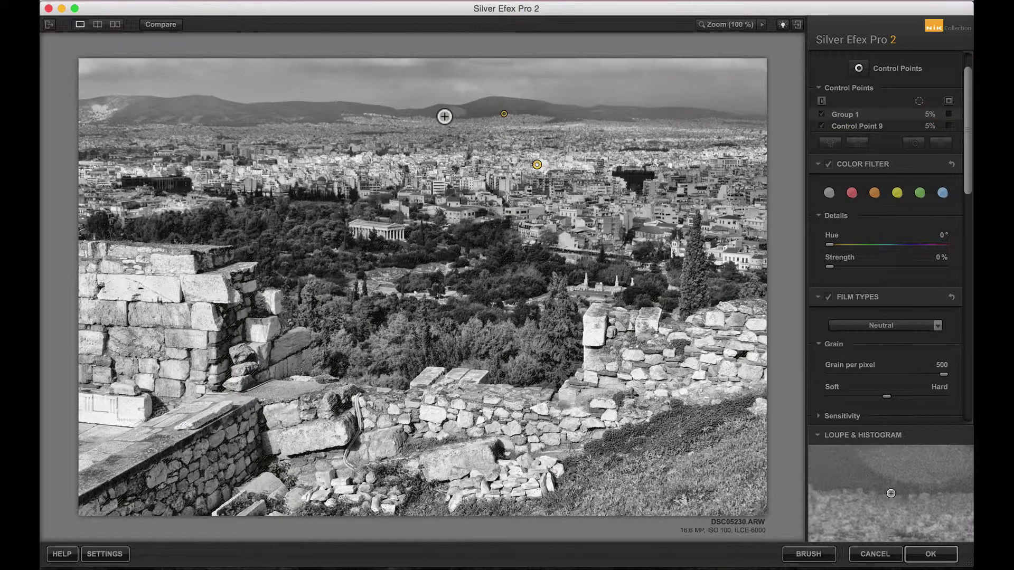
left_click(440, 120)
key("super+v")
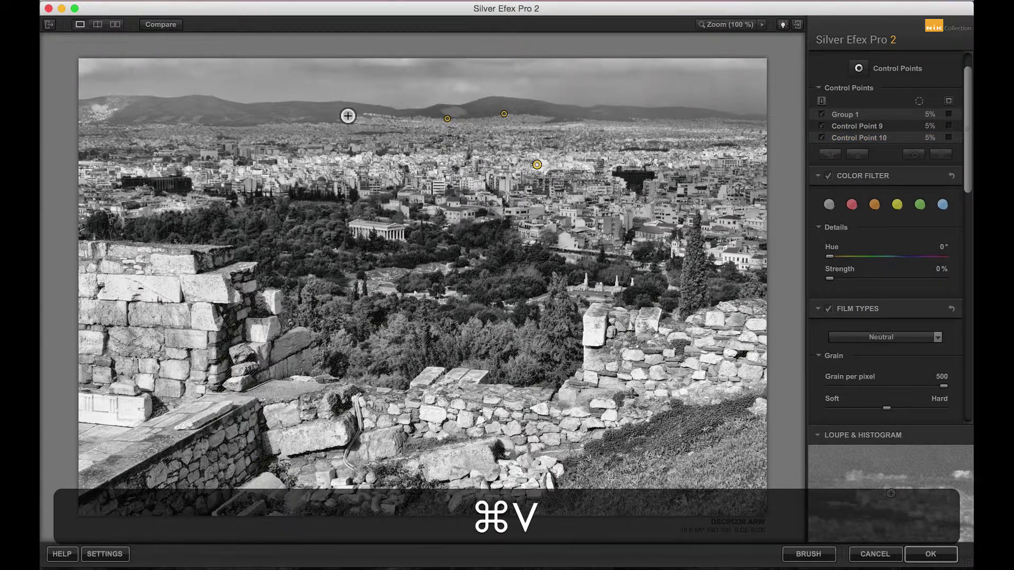
left_click(342, 121)
key("super+v")
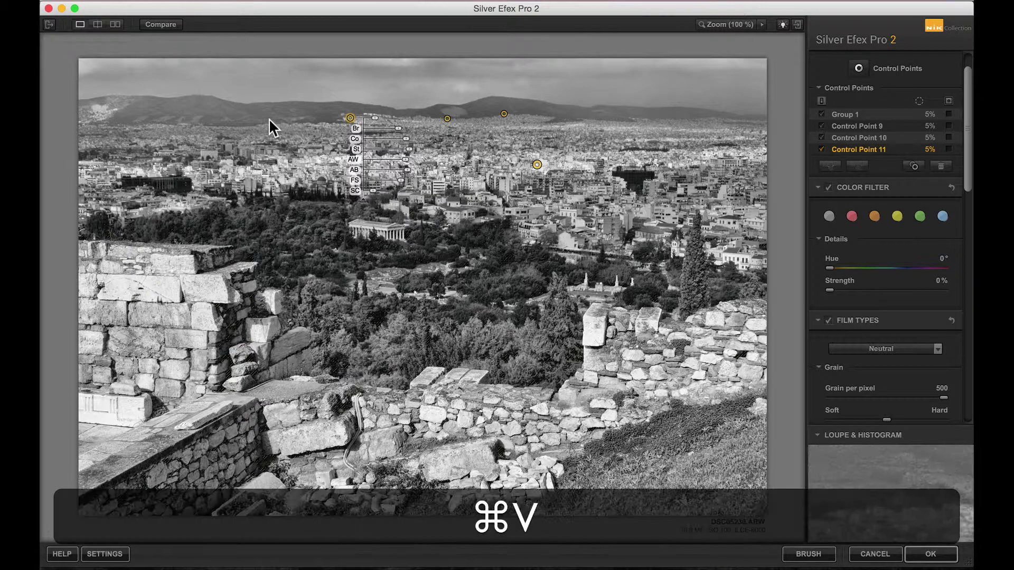
left_click(281, 123)
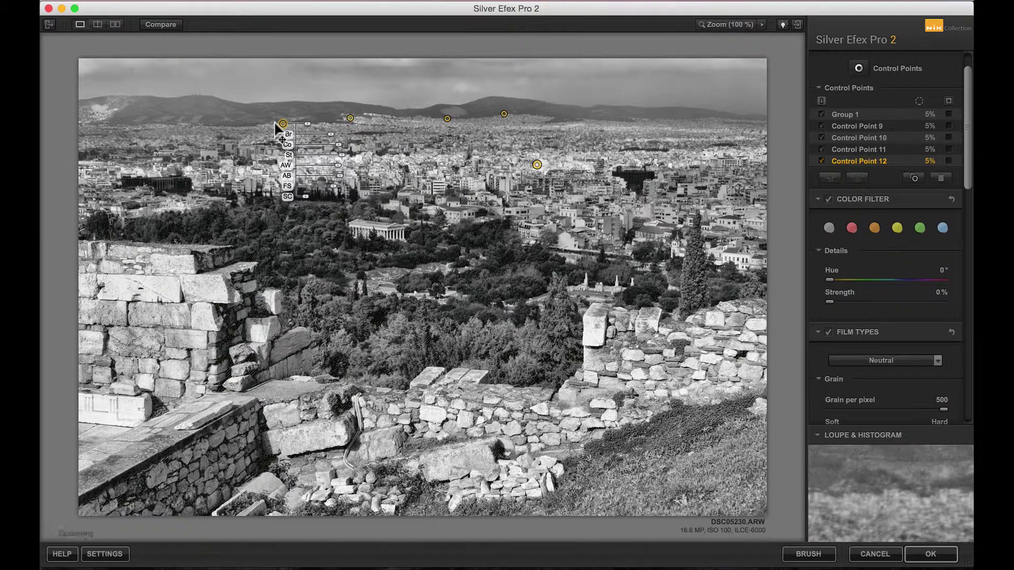
key("super+v")
left_click(233, 125)
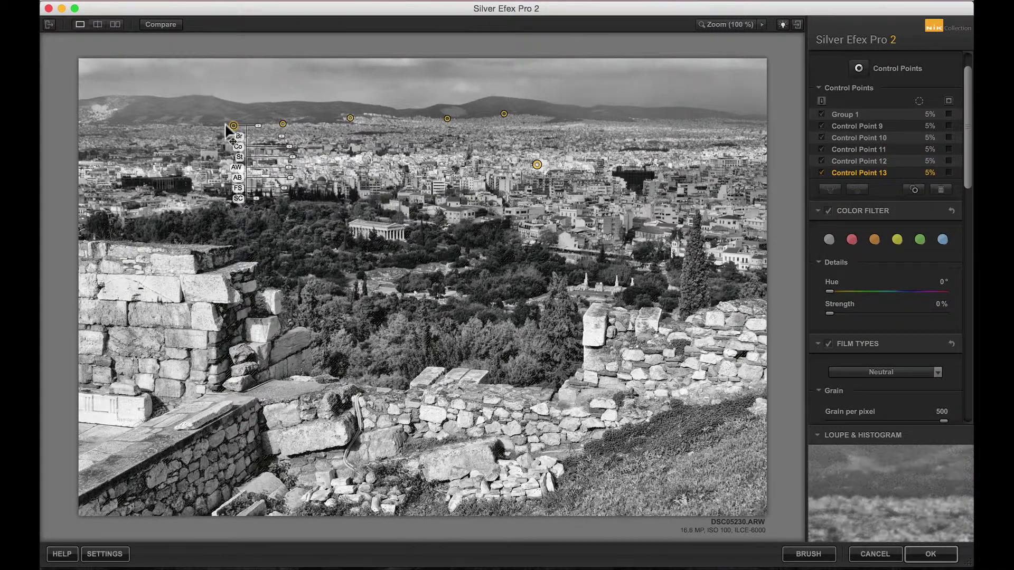
Duplicate the hill control point twice more toward the photo's left edge and shift the leftmost copy slightly farther left
key("super+v")
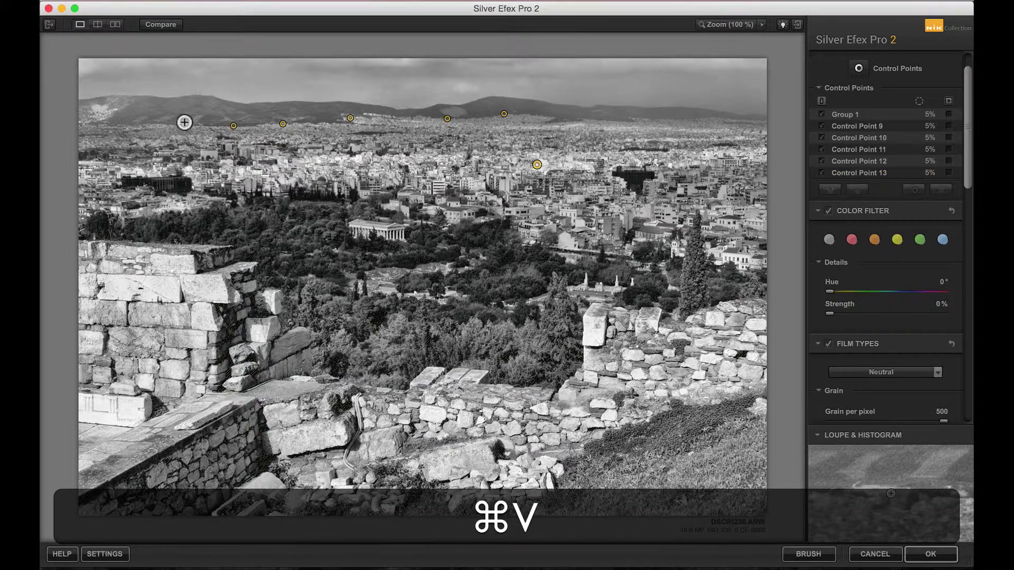
left_click(185, 122)
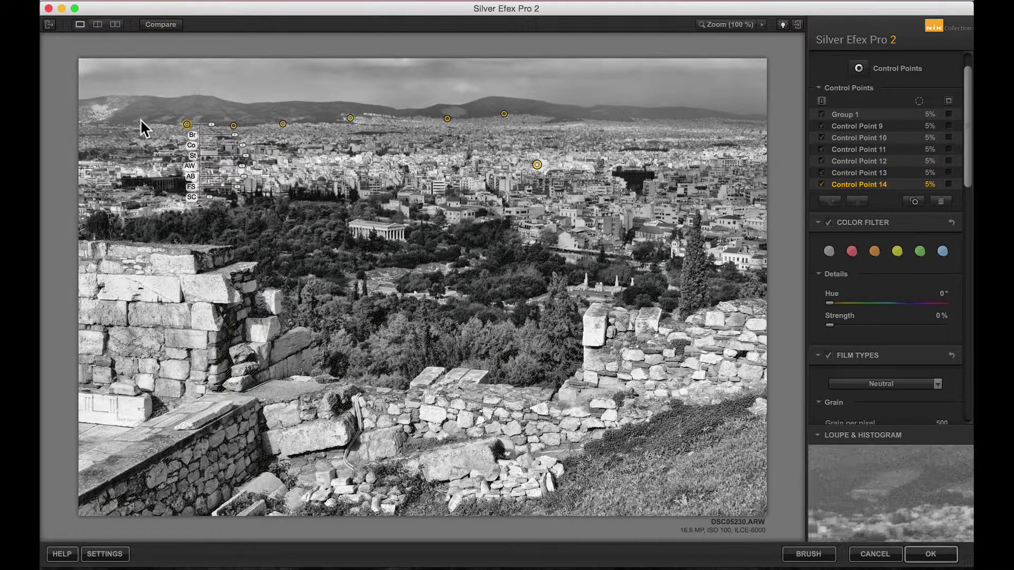
key("super+v")
left_click(139, 119)
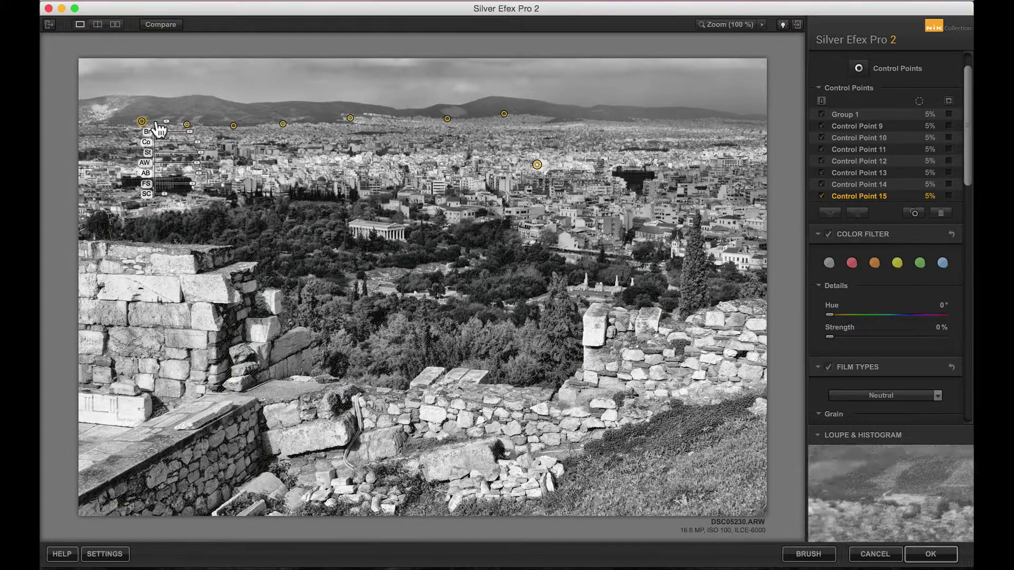
mouse_move(136, 118)
left_mouse_down()
mouse_move(170, 123)
mouse_move(123, 123)
left_mouse_up()
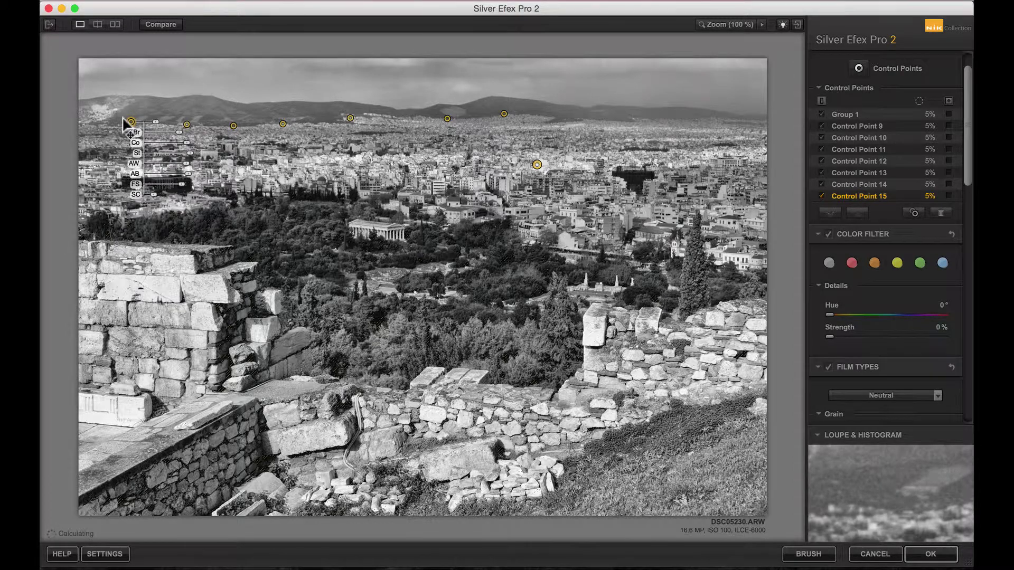
Duplicate the hill control point four times, spacing the copies rightward from the central hill to the photo's right edge
key("super+v")
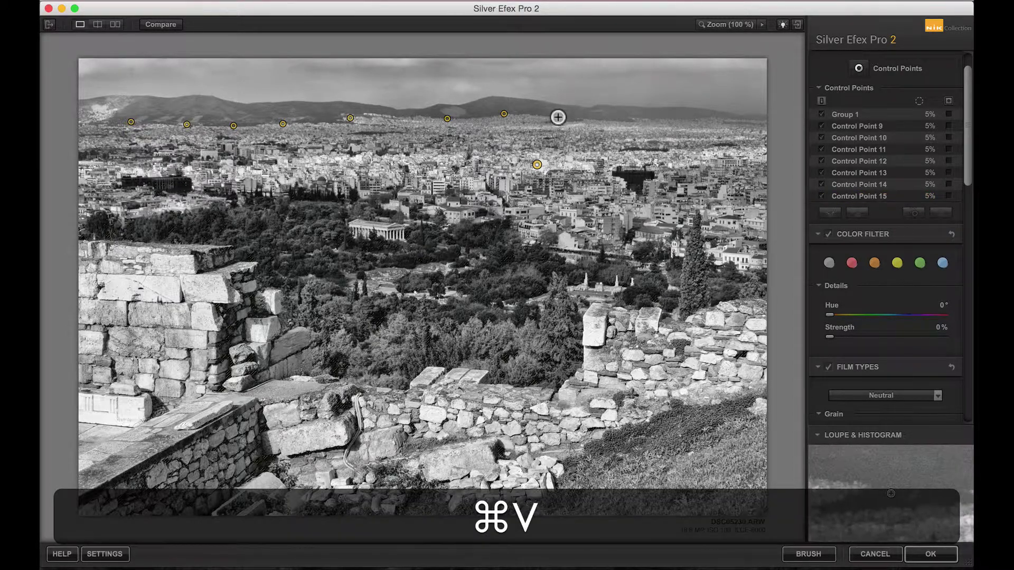
left_click(558, 117)
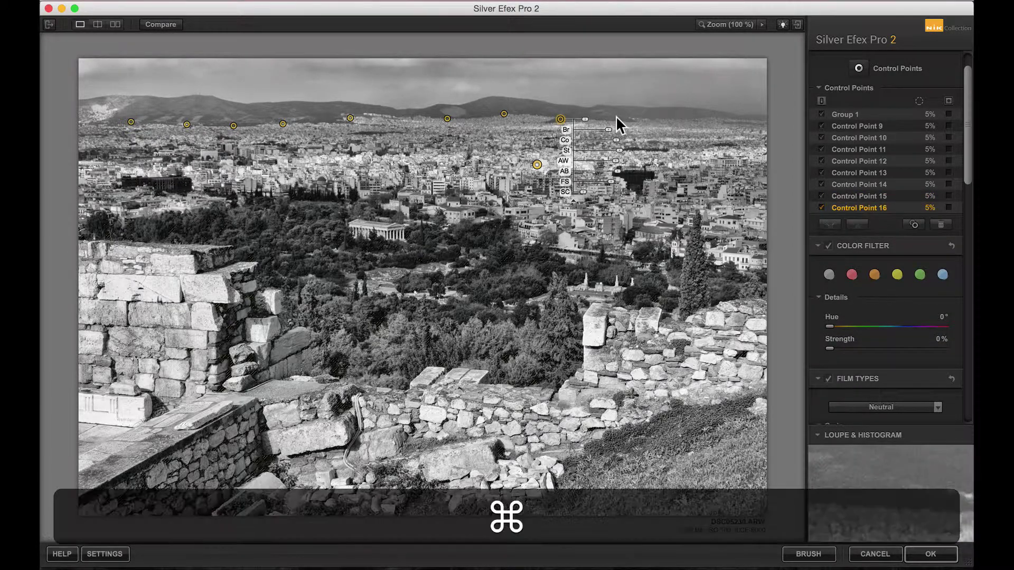
key("super+v")
left_click(617, 118)
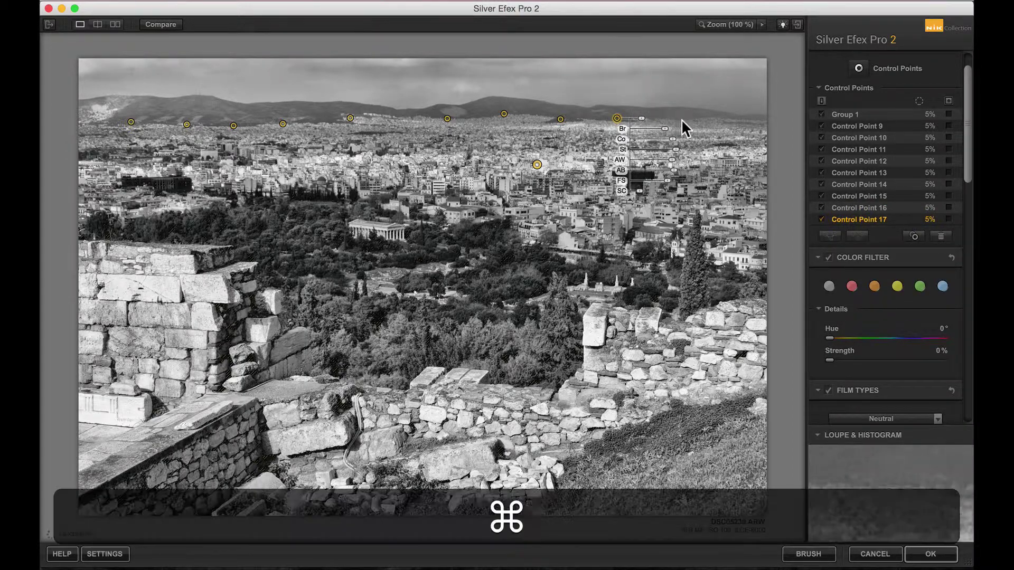
key("super+v")
left_click(685, 119)
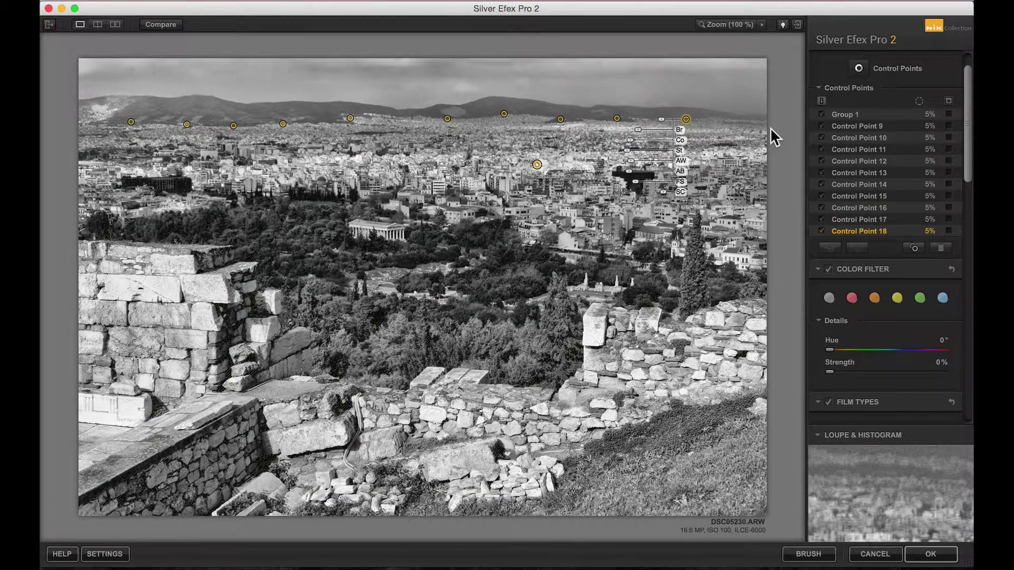
key("super+v")
left_click(741, 123)
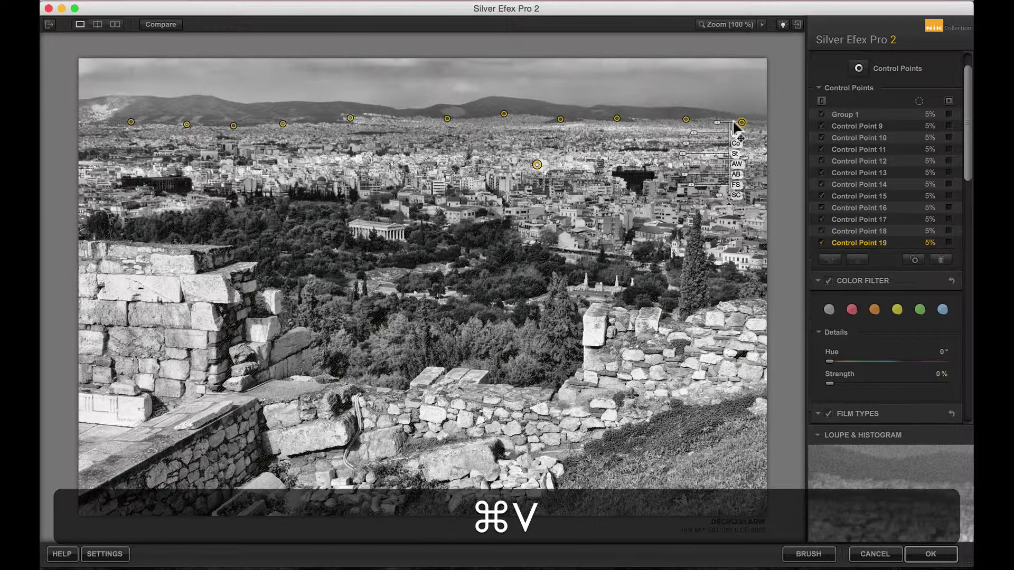
Group Control Points 9 through 19 along the base of the distant hills
left_click(865, 127)
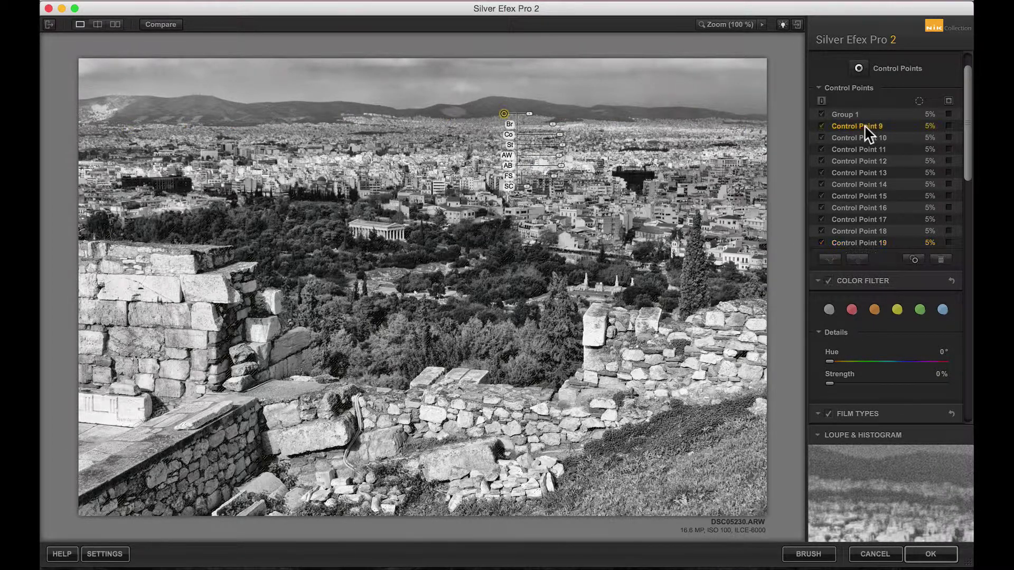
key("shift")
left_click(864, 244, "shift")
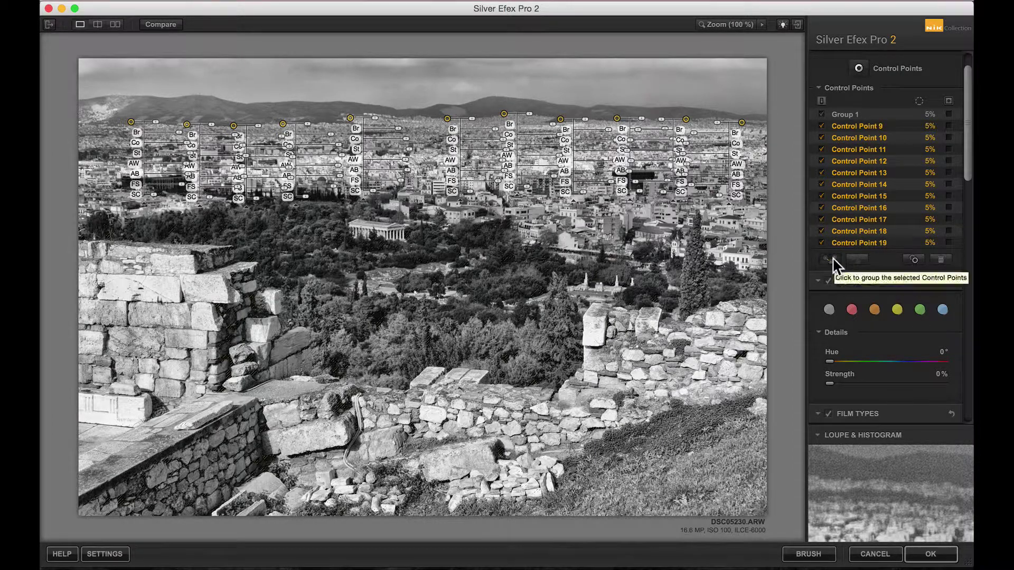
left_click(831, 259)
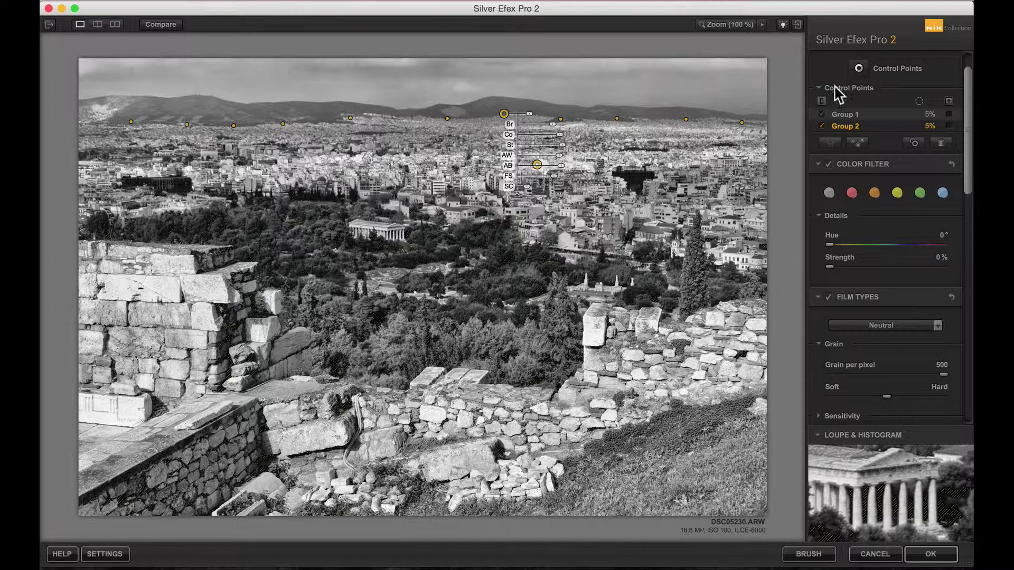
Add a control point on the temple among the trees and slightly raise its Brightness and Amplify Whites
left_click(858, 69)
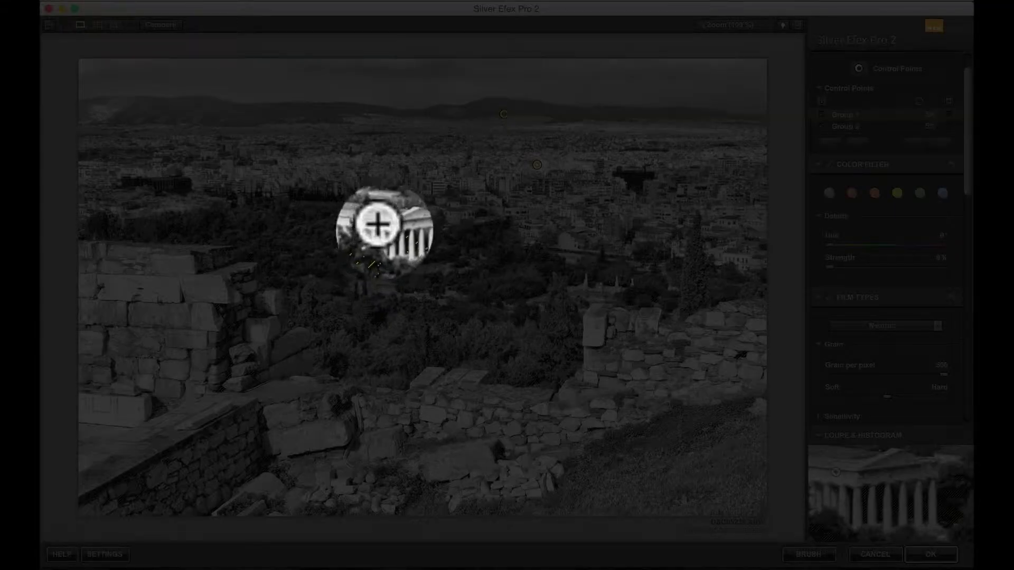
left_click(384, 230)
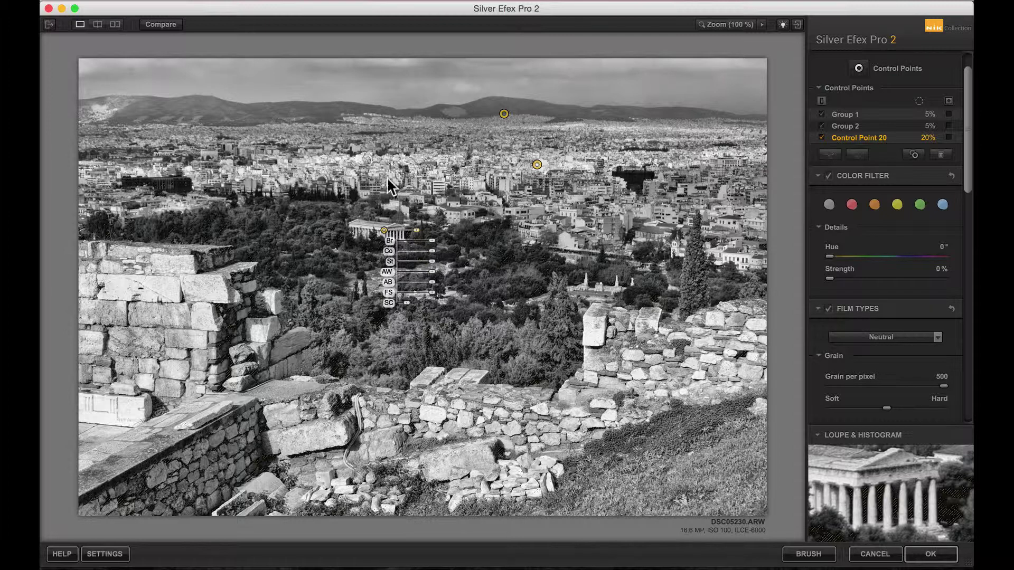
left_click_drag(432, 240, 432, 246)
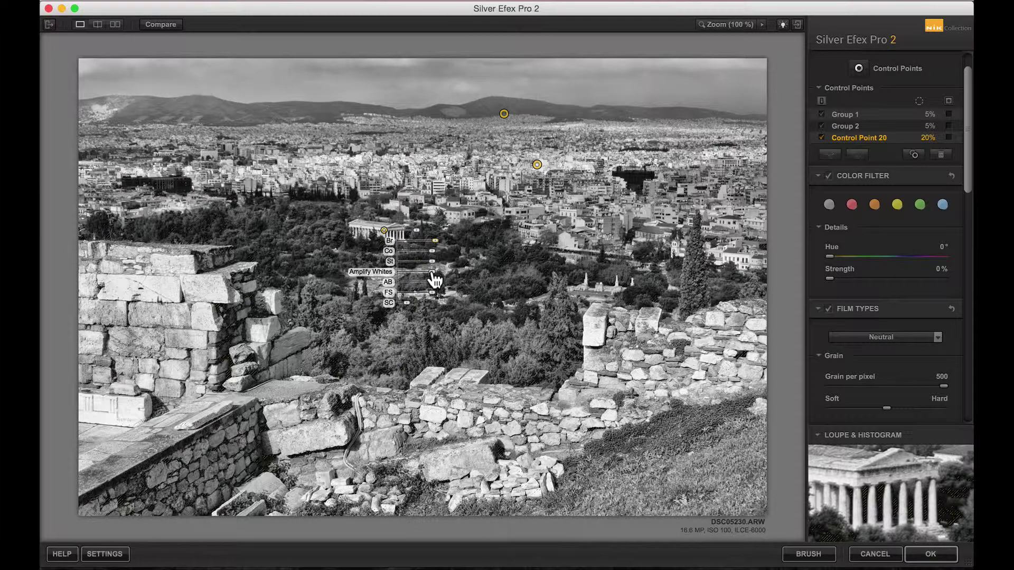
left_click_drag(432, 272, 443, 273)
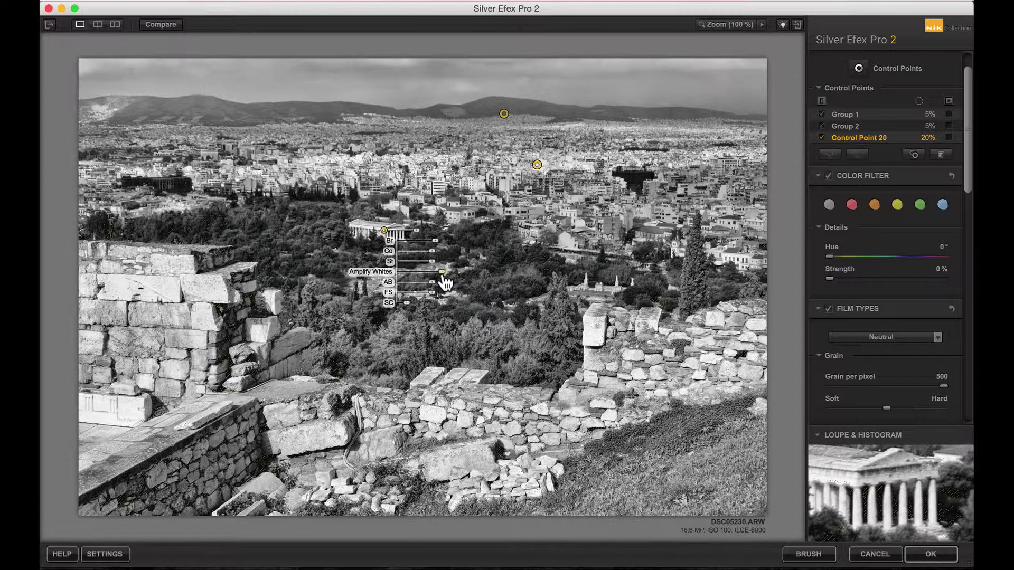
Slightly raise the temple control point's Structure, collapse its additional sliders and deselect the point
mouse_move(848, 489)
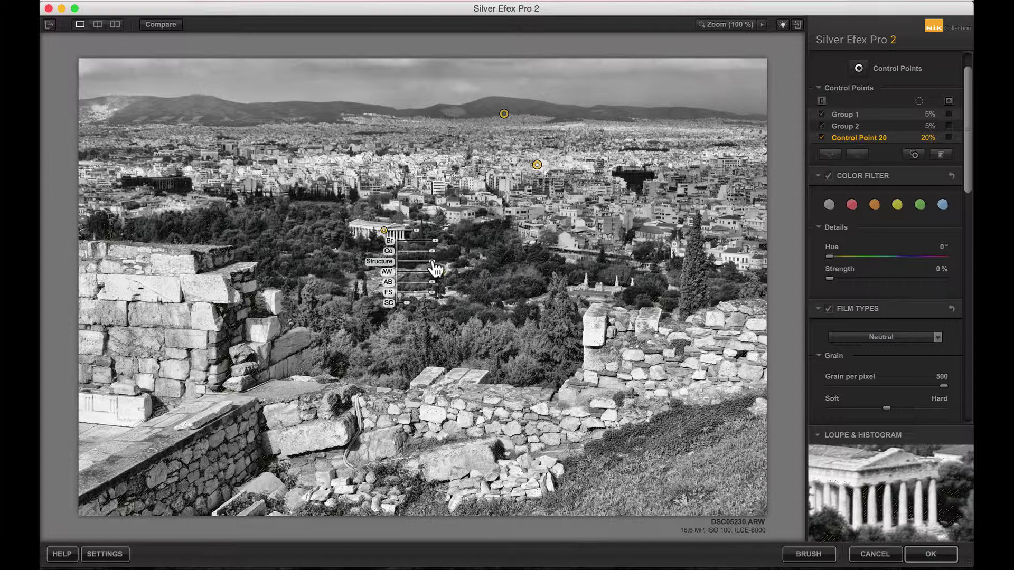
left_click_drag(436, 270, 440, 271)
mouse_move(813, 473)
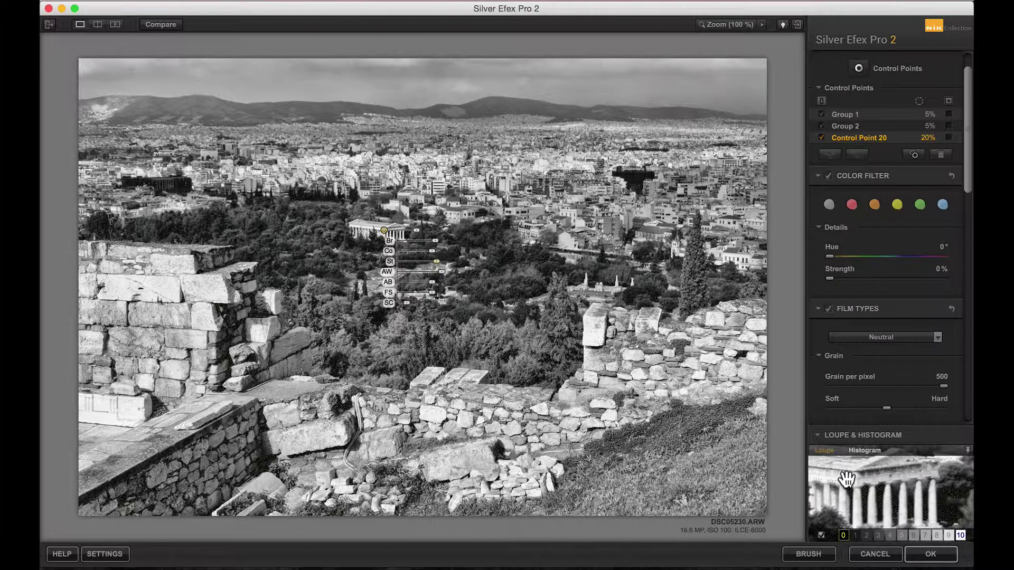
left_click(397, 308)
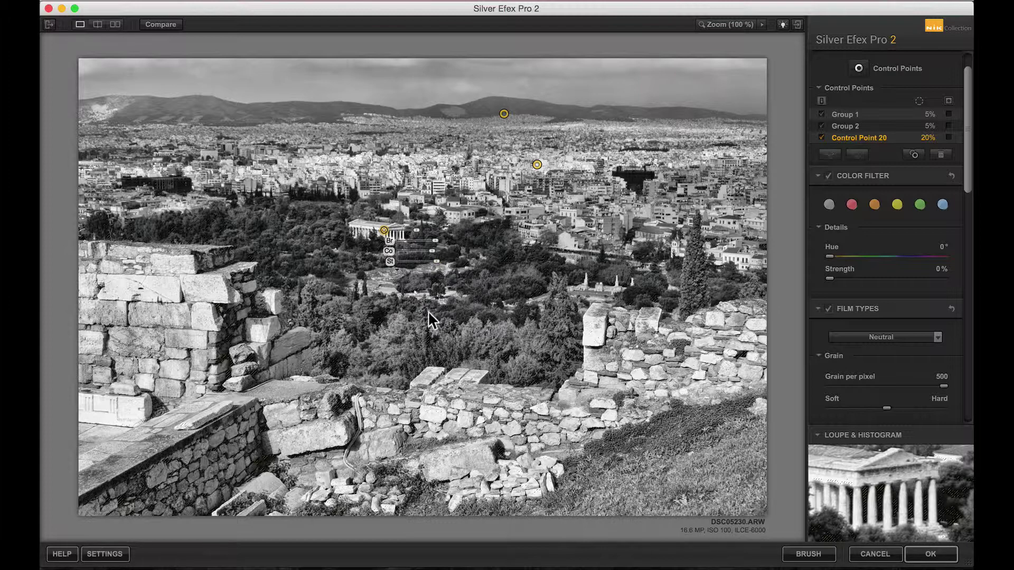
left_click(410, 284)
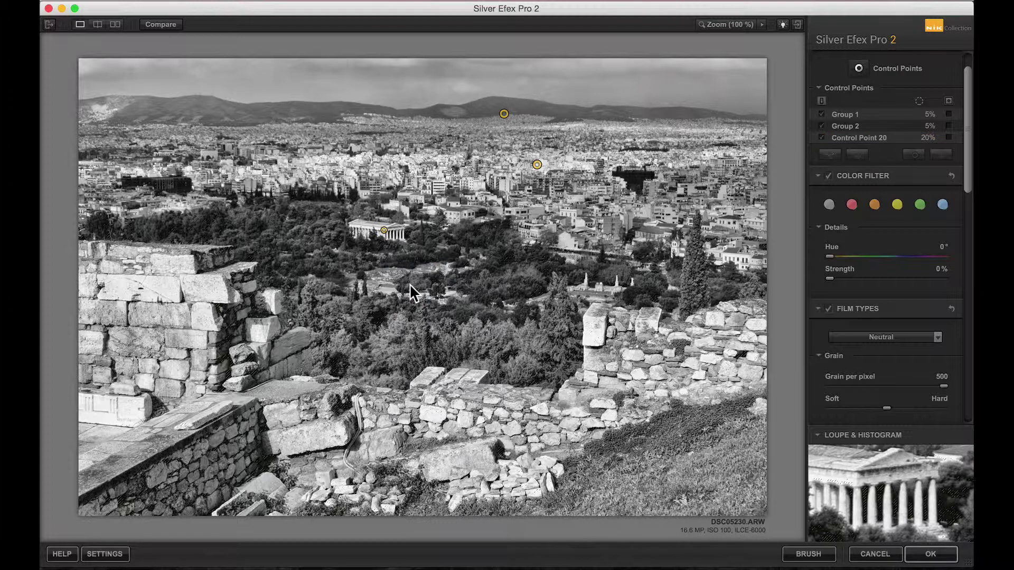
Select the city control point group and slightly lower its Brightness
left_click(535, 165)
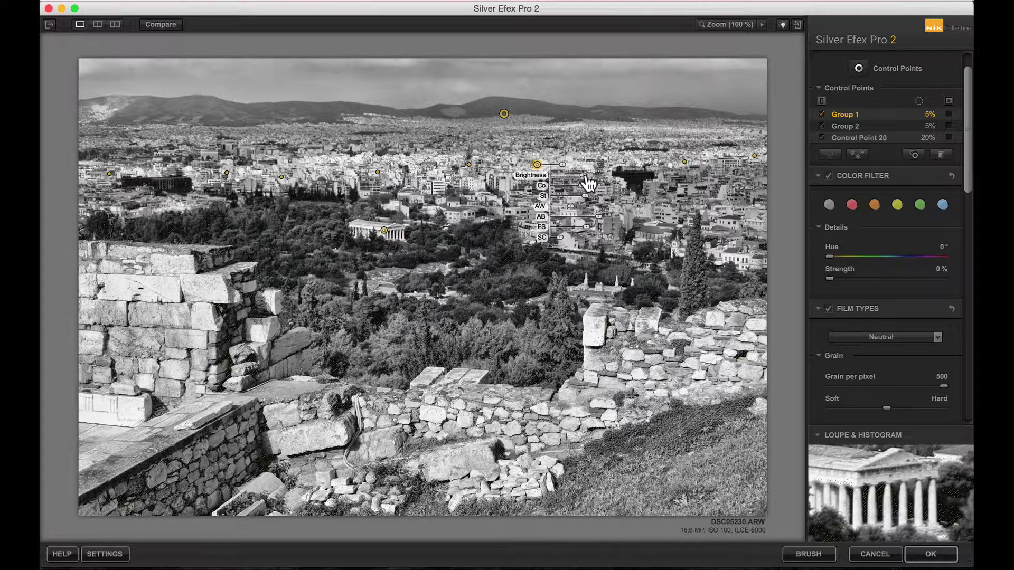
mouse_move(585, 176)
left_click_drag(584, 176, 577, 176)
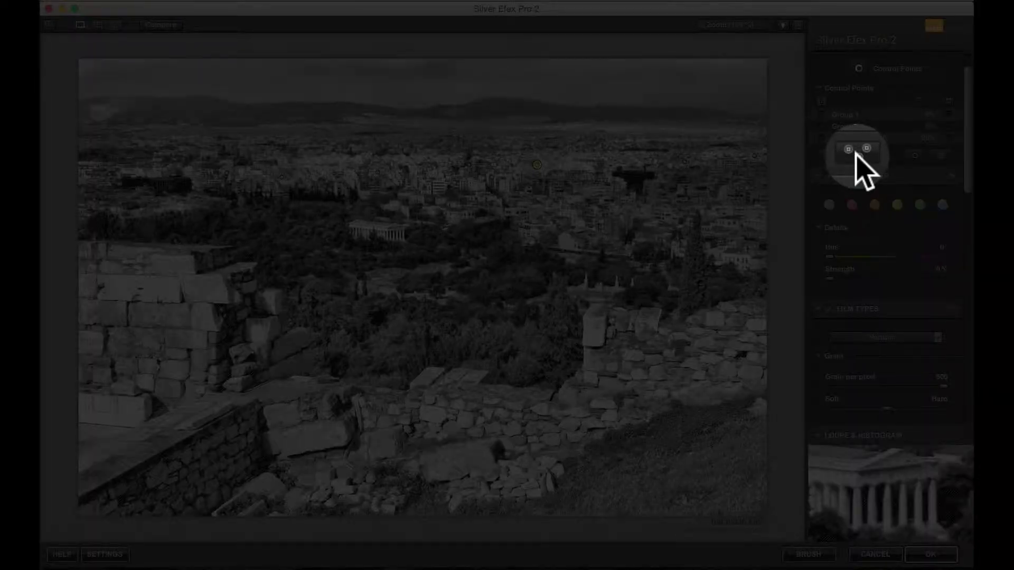
Ungroup the city control points, move the one near the city's center slightly left, and regroup all eight
left_click(856, 155)
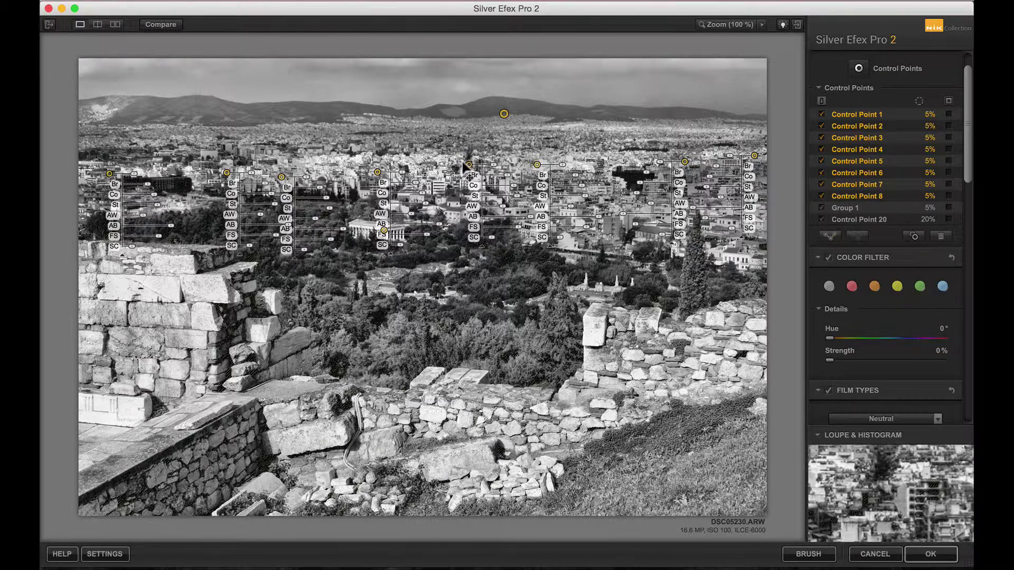
left_click_drag(461, 168, 449, 168)
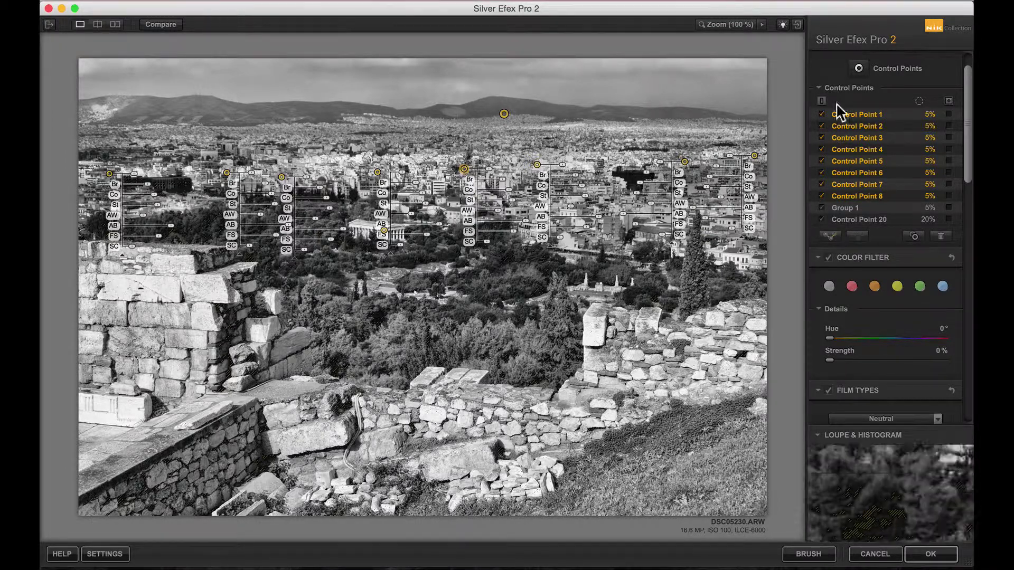
left_click(830, 237)
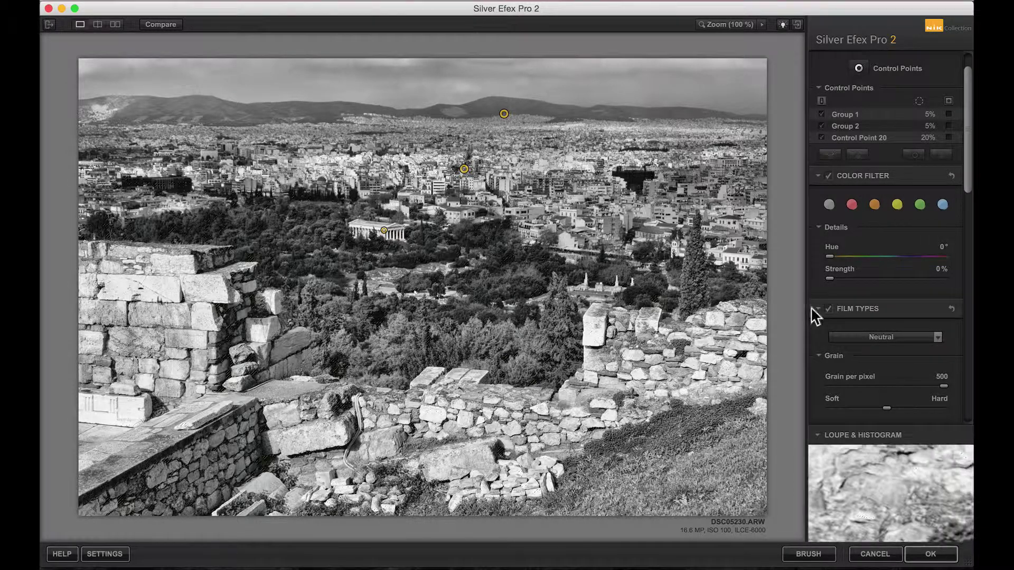
Collapse the Color Filter settings and apply the finished black-and-white conversion to the photo
left_click(942, 154)
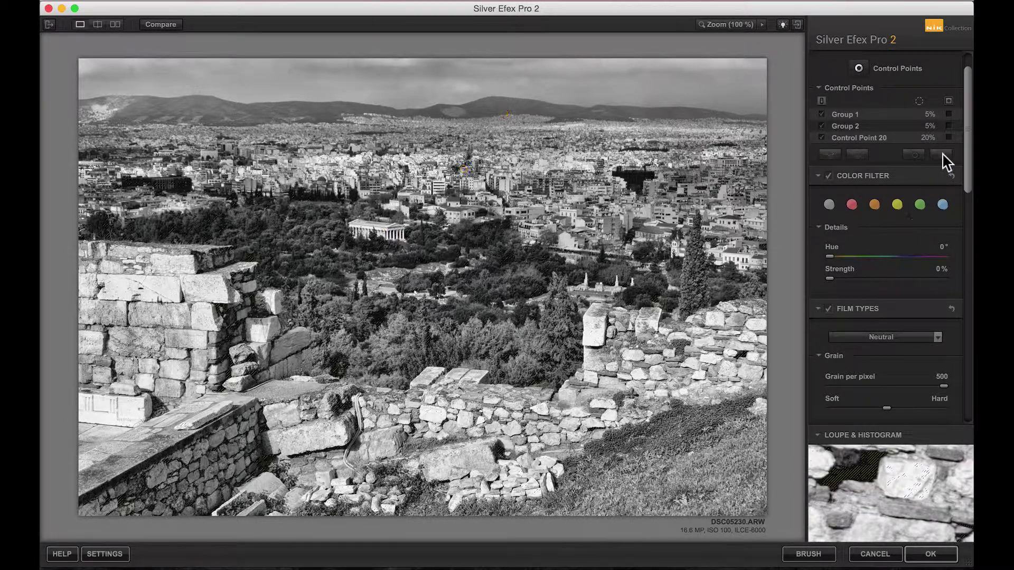
left_click(817, 176)
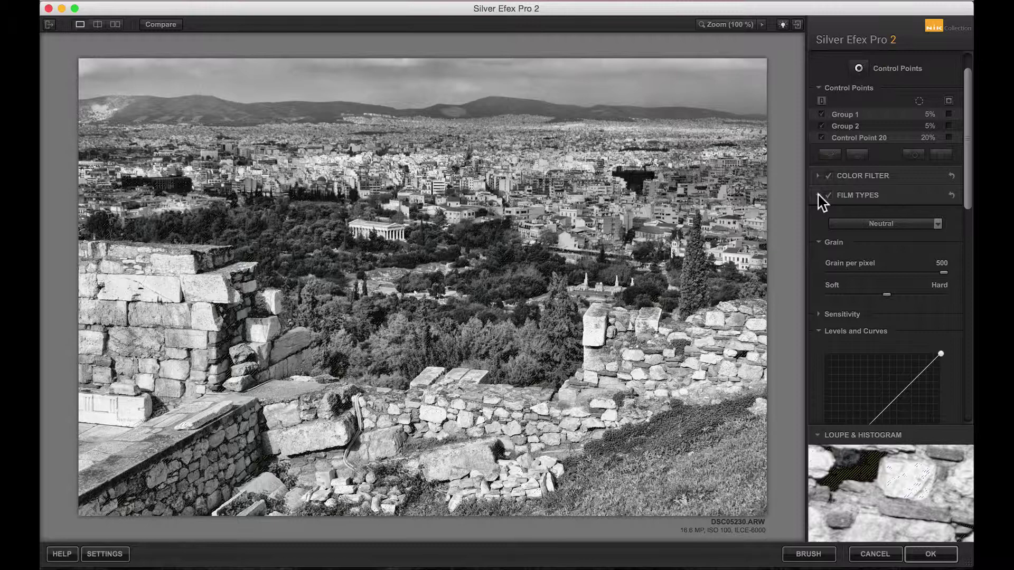
mouse_move(969, 156)
left_mouse_down()
mouse_move(963, 352)
mouse_move(959, 344)
left_mouse_up()
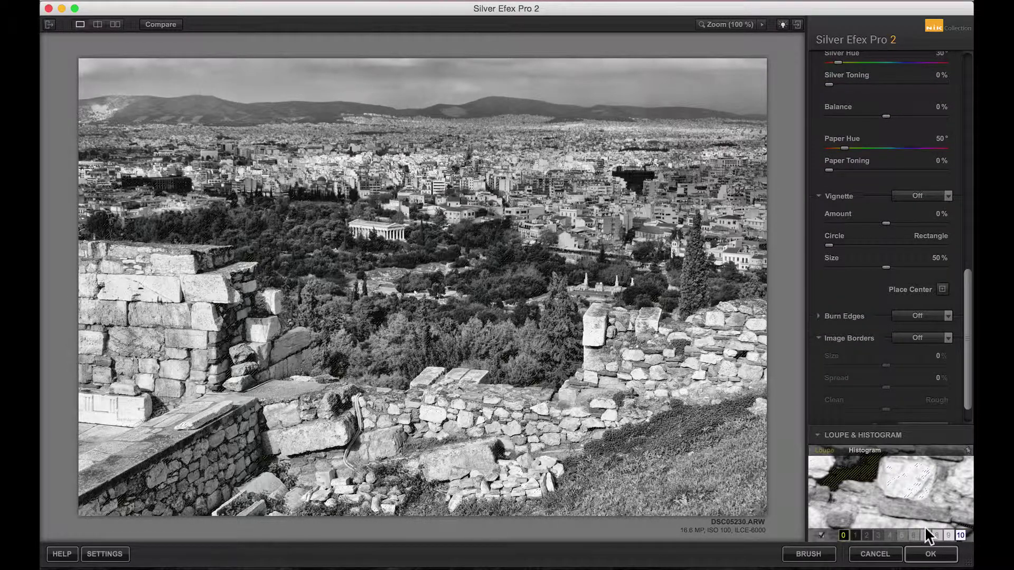
left_click(929, 557)
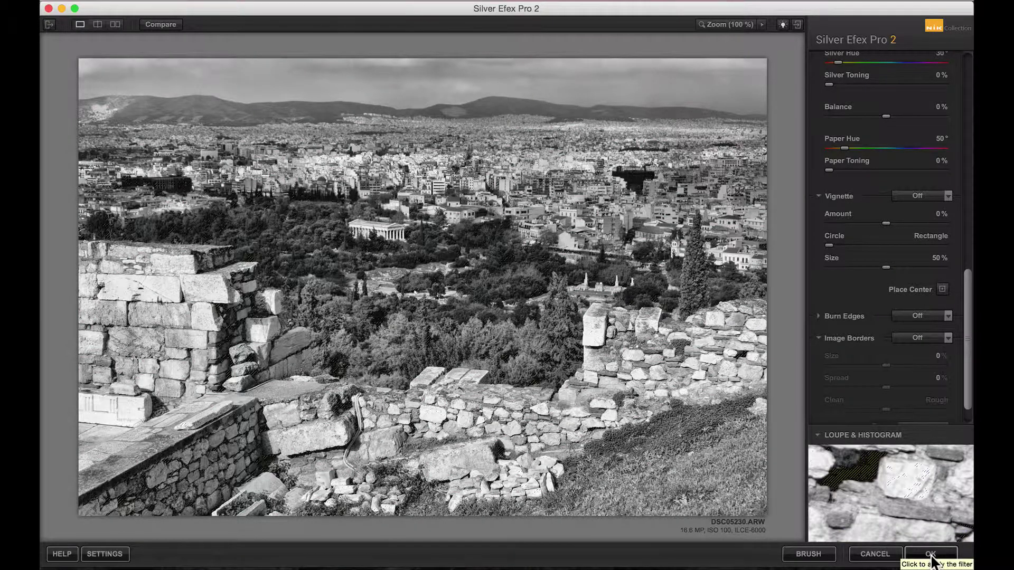
left_click(931, 559)
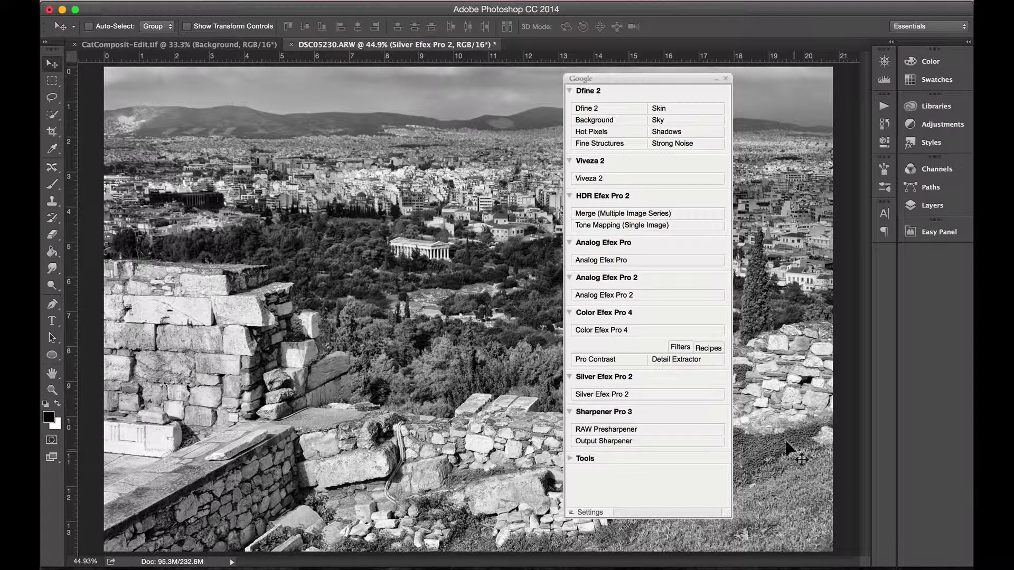
Minimize the Google filter palette and compare the photo with the Silver Efex Pro 2 layer hidden and shown
left_click(716, 78)
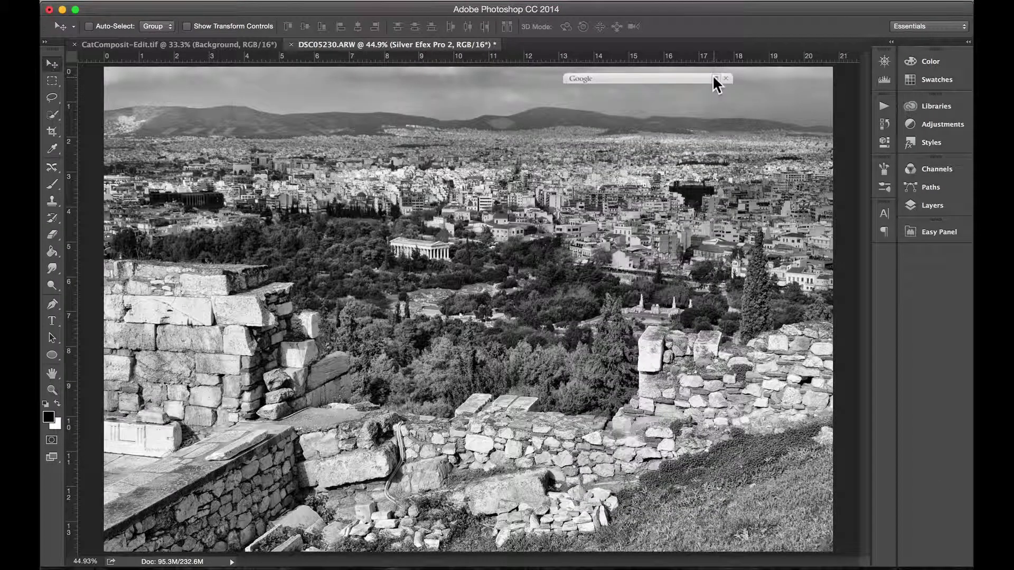
left_click(939, 209)
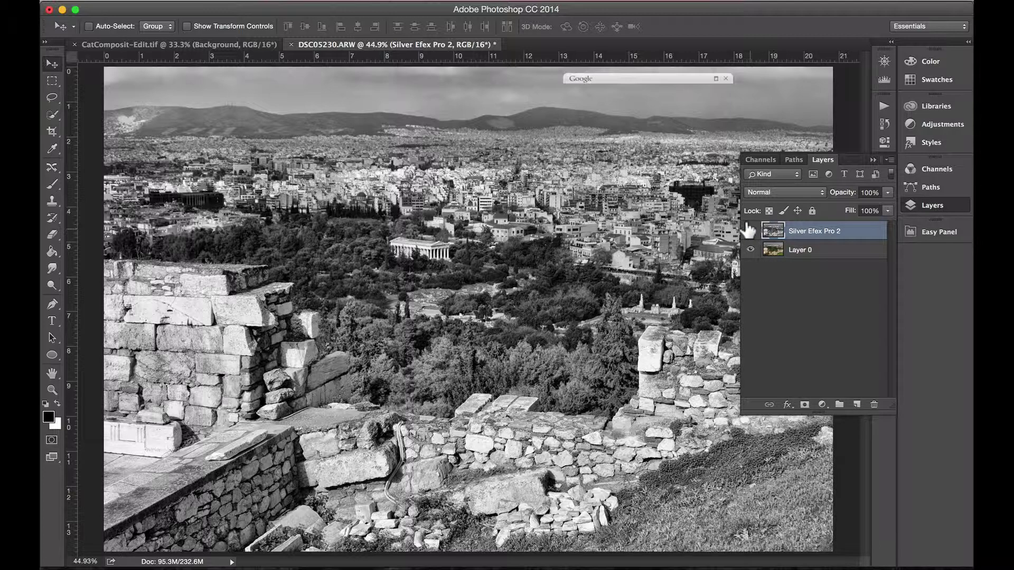
left_click(749, 230)
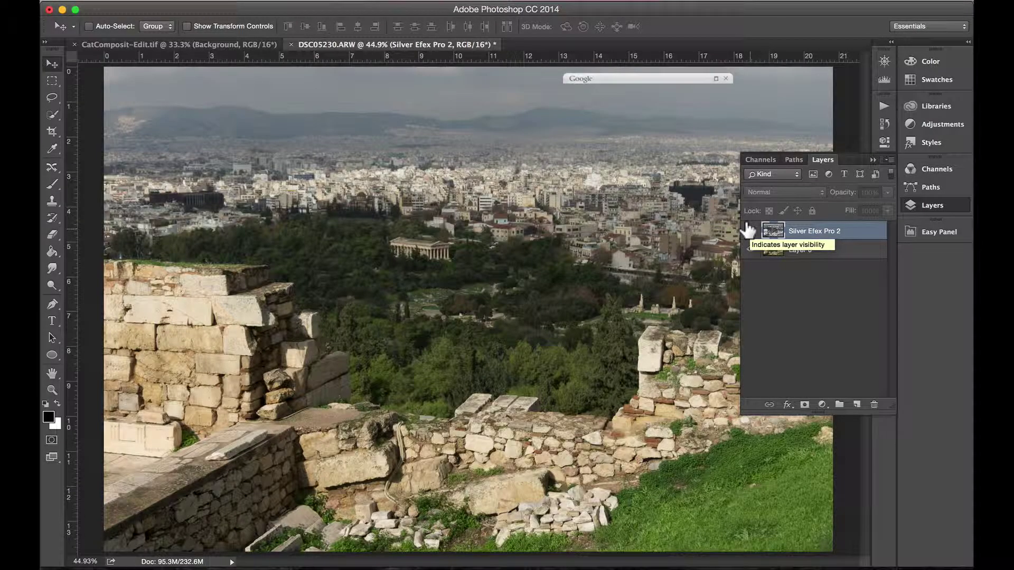
left_click(750, 230)
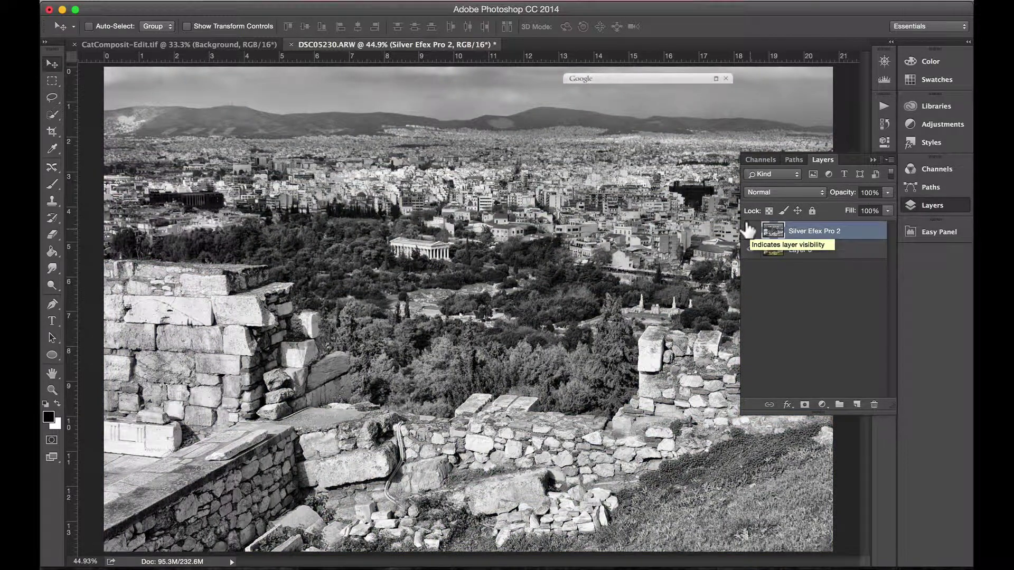